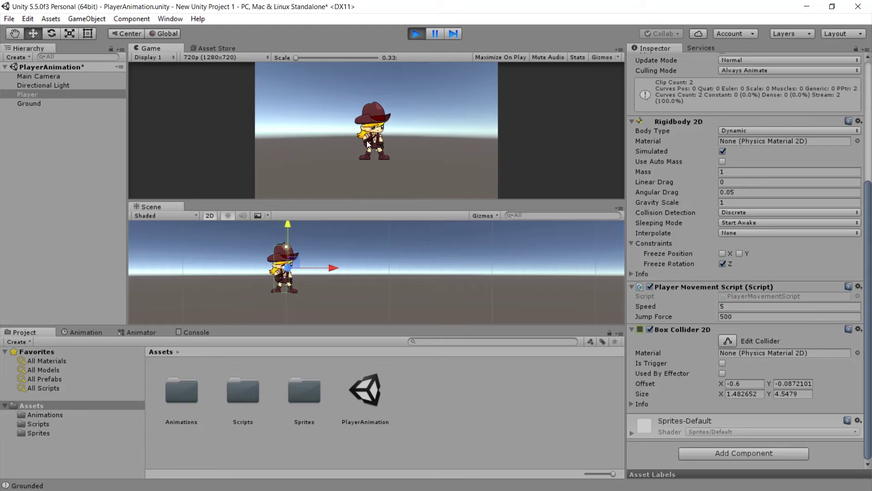
- Run the player left and right and jump in play mode, then stop play mode
{"action": "key", "text": "Left"}
{"action": "key", "text": "Right"}
{"action": "key", "text": "space"}
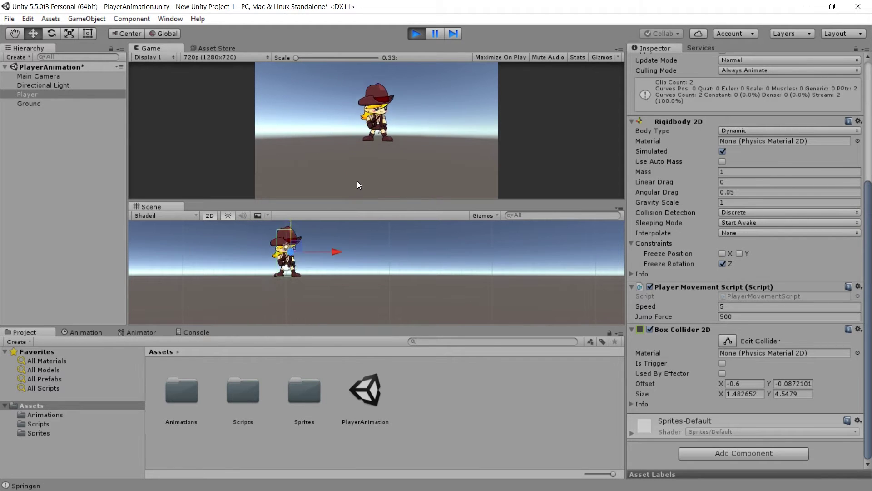
{"action": "key", "text": "Left"}
{"action": "key", "text": "Right"}
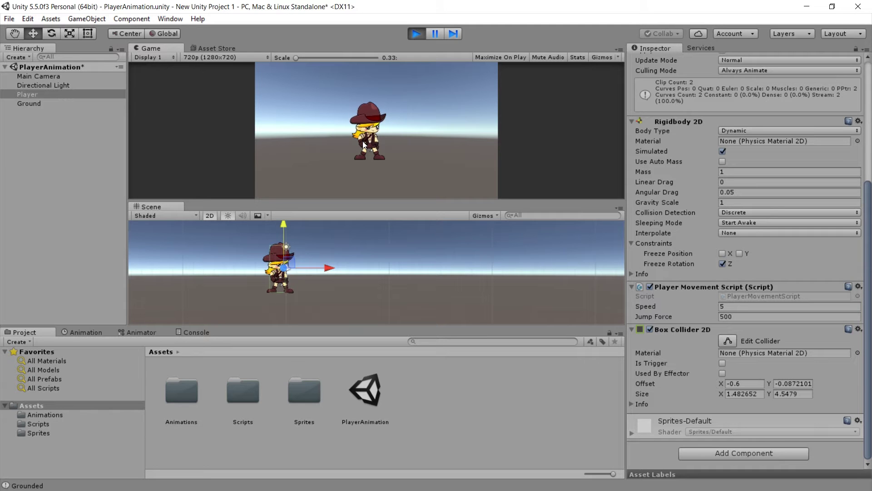
{"action": "key", "text": "ctrl+p"}
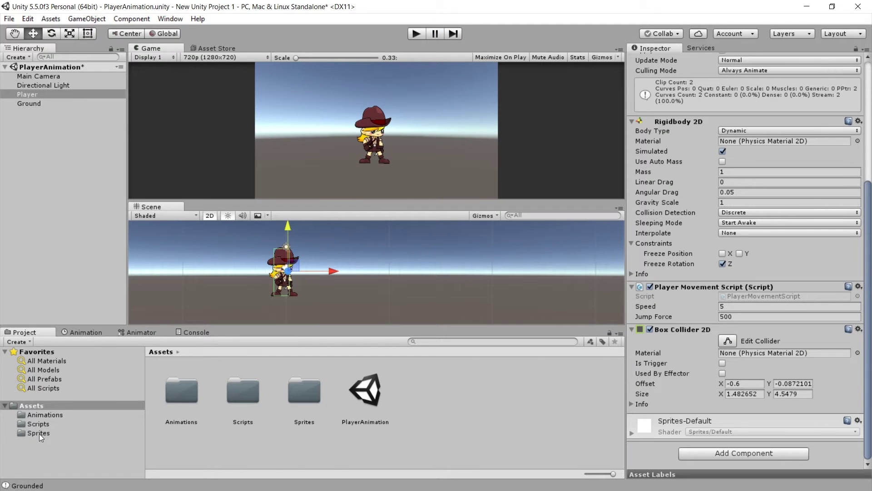
- In the Sprites folder, select the frames Jump (1) through Jump (10)
{"action": "left_click", "coordinate": [40, 433]}
{"action": "left_click_drag", "start_coordinate": [228, 326], "coordinate": [229, 266]}
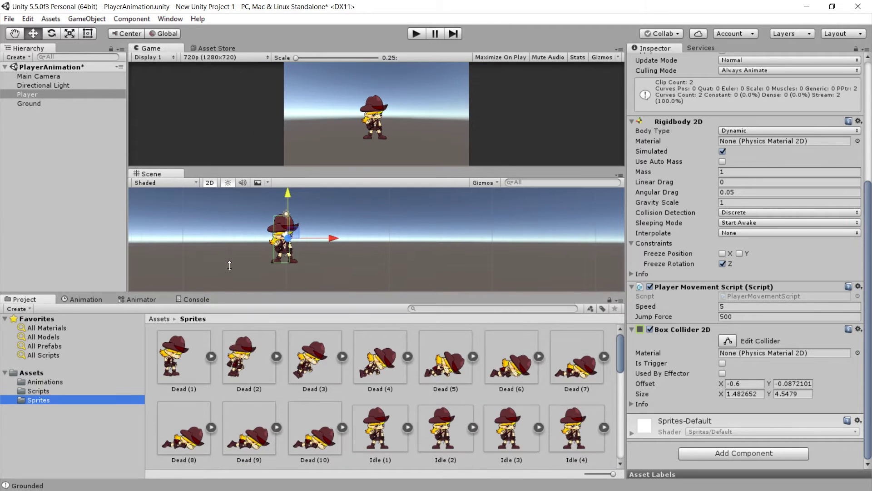
{"action": "left_click_drag", "start_coordinate": [619, 358], "coordinate": [617, 384]}
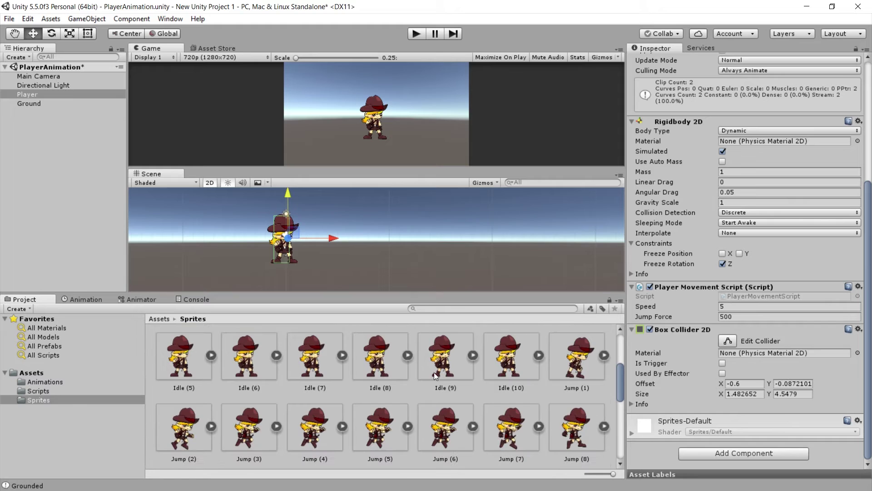
{"action": "left_click", "coordinate": [565, 367]}
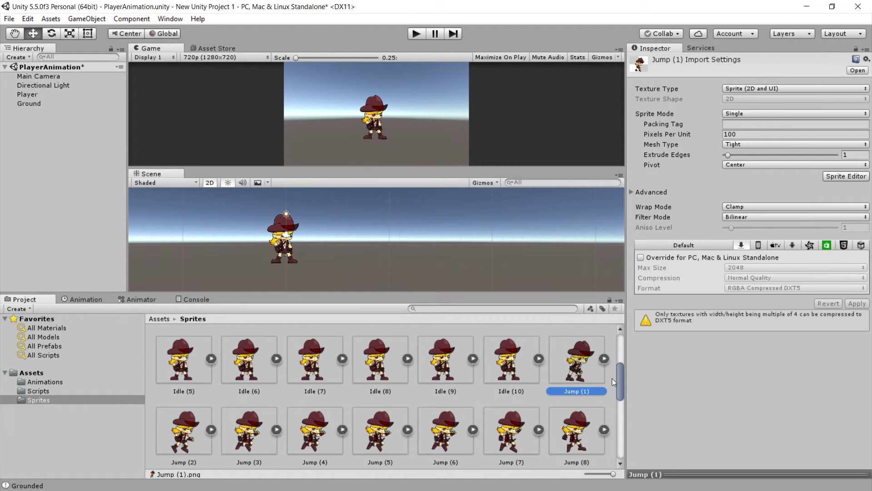
{"action": "scroll", "coordinate": [618, 380], "scroll_direction": "down", "scroll_amount": 3}
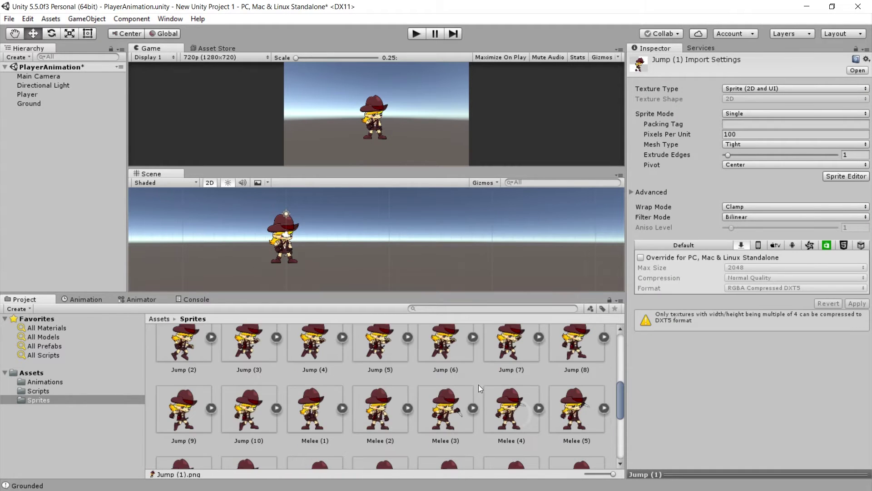
{"action": "left_click", "coordinate": [249, 406], "text": "shift"}
{"action": "scroll", "coordinate": [579, 373], "scroll_direction": "up", "scroll_amount": 3}
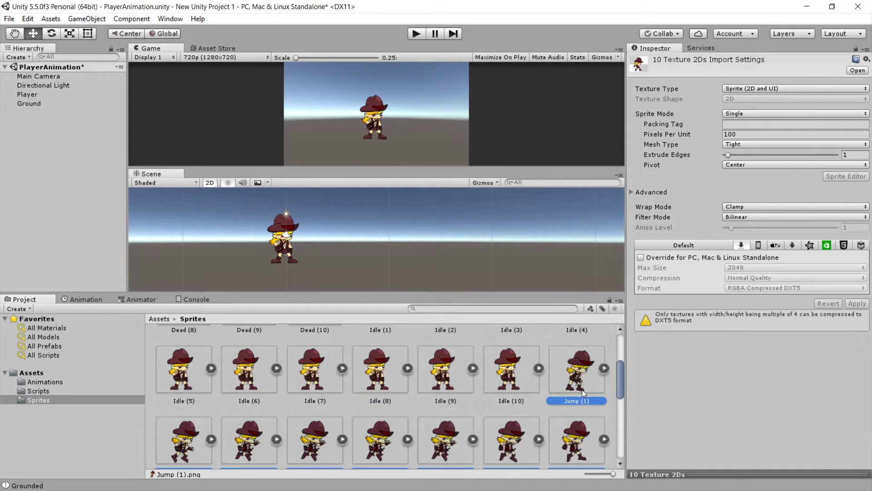
{"action": "scroll", "coordinate": [582, 389], "scroll_direction": "down", "scroll_amount": 1}
{"action": "scroll", "coordinate": [581, 388], "scroll_direction": "up", "scroll_amount": 1}
- Drop the selected jump frames into the Scene and save the new clip in Assets > Animations
{"action": "left_click_drag", "start_coordinate": [576, 380], "coordinate": [331, 237]}
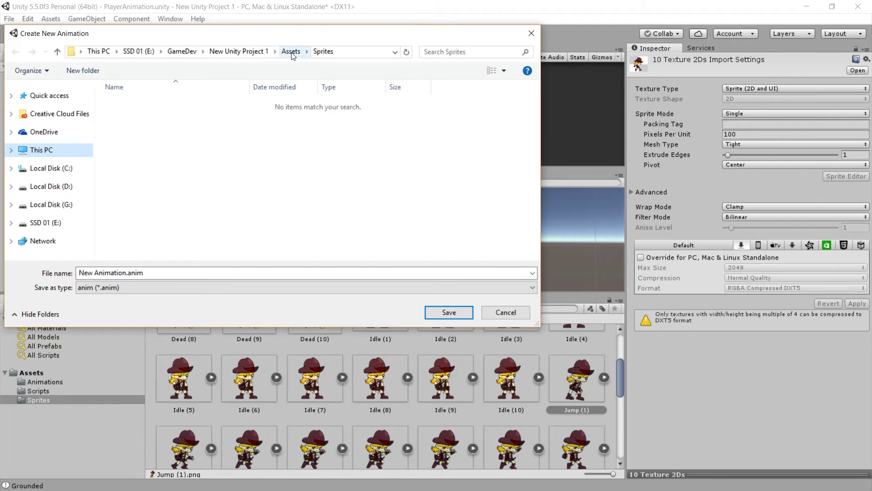
{"action": "left_click", "coordinate": [291, 51]}
{"action": "double_click", "coordinate": [134, 103]}
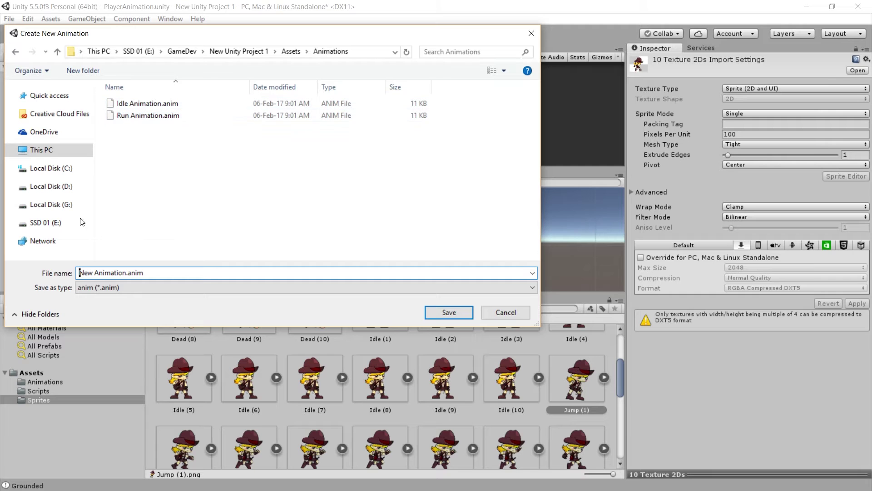
- Name the clip 'Jump Animation.anim' and save it
{"action": "double_click", "coordinate": [86, 272]}
{"action": "left_click_drag", "start_coordinate": [198, 38], "coordinate": [323, 75]}
{"action": "left_click", "coordinate": [220, 308]}
{"action": "left_click_drag", "start_coordinate": [220, 309], "coordinate": [169, 310]}
{"action": "key", "text": "BackSpace"}
{"action": "type", "text": "Jump"}
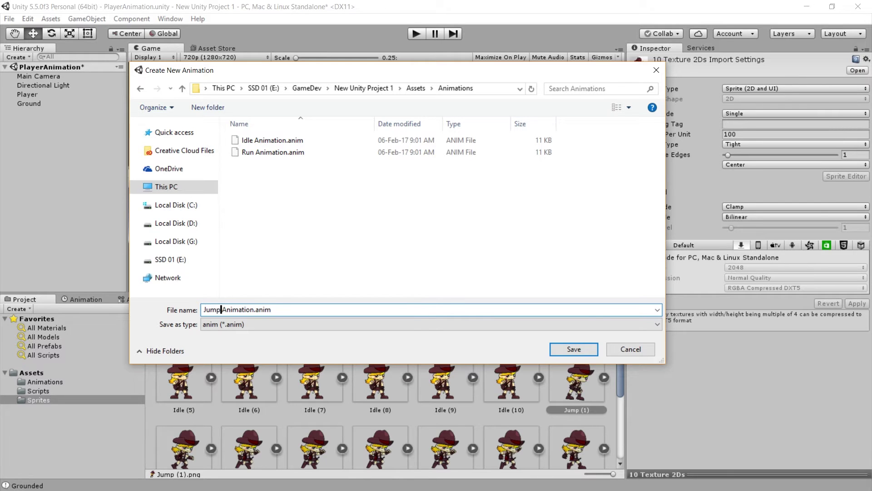
{"action": "left_click", "coordinate": [301, 309]}
{"action": "key", "text": "Return"}
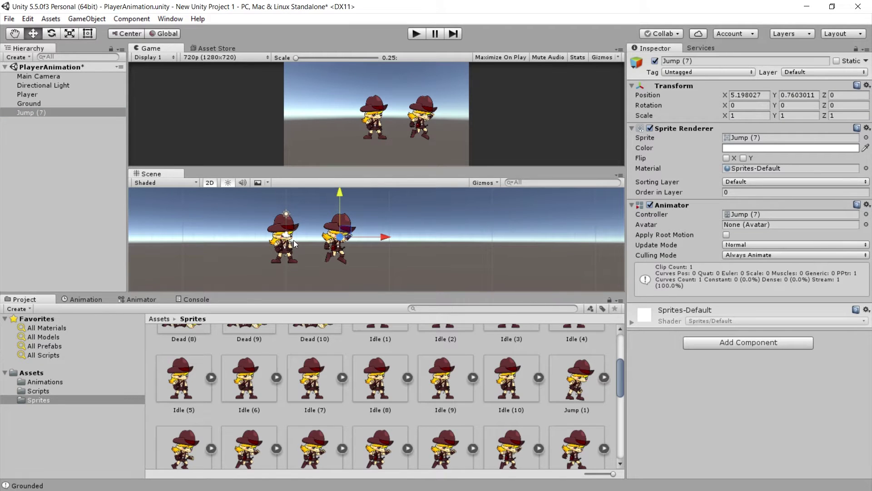
- Preview the Jump (7) object in play mode, then delete it from the scene
{"action": "left_click_drag", "start_coordinate": [244, 292], "coordinate": [250, 324]}
{"action": "left_click", "coordinate": [415, 37]}
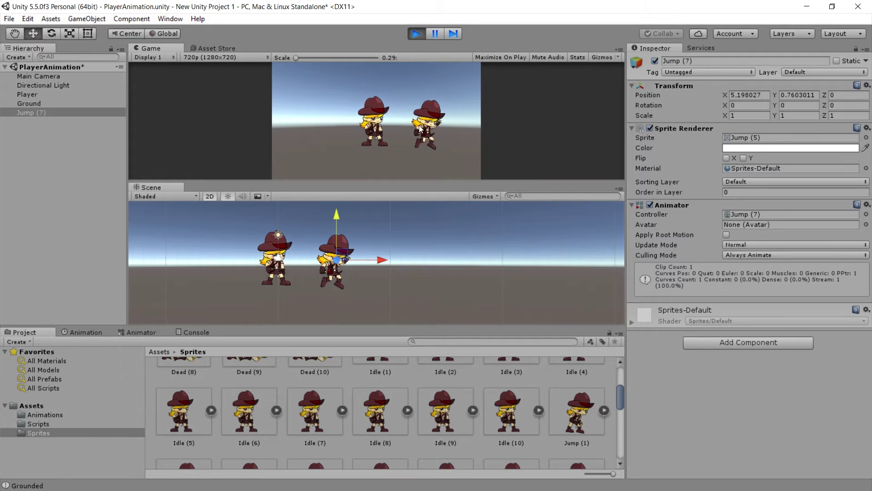
{"action": "left_click", "coordinate": [415, 37]}
{"action": "left_click", "coordinate": [31, 116]}
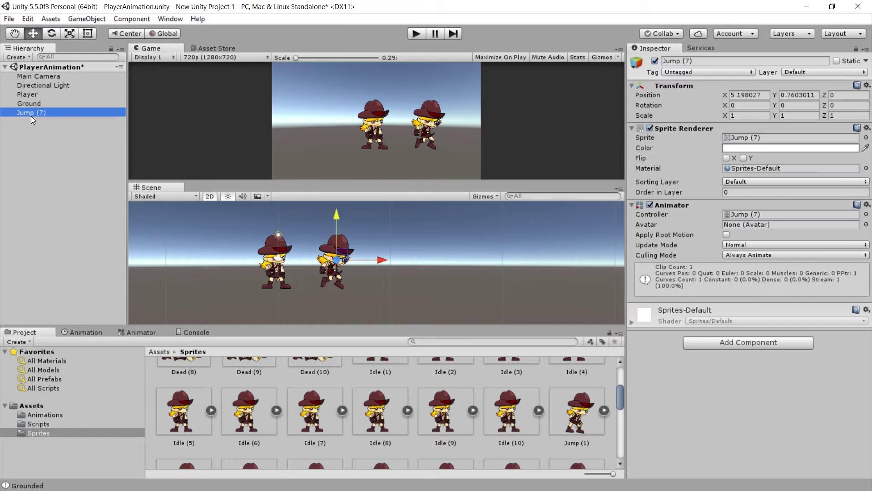
{"action": "key", "text": "Delete"}
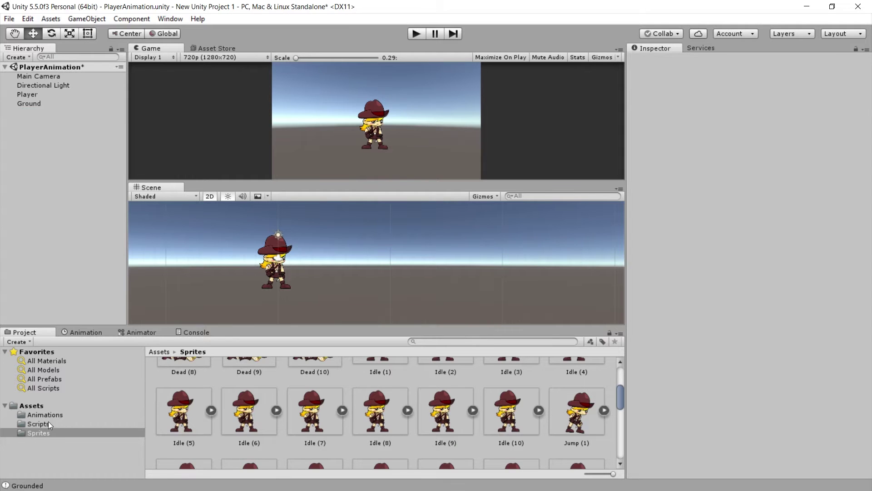
- Delete the Jump (7) controller asset from the Animations folder
{"action": "left_click", "coordinate": [45, 415]}
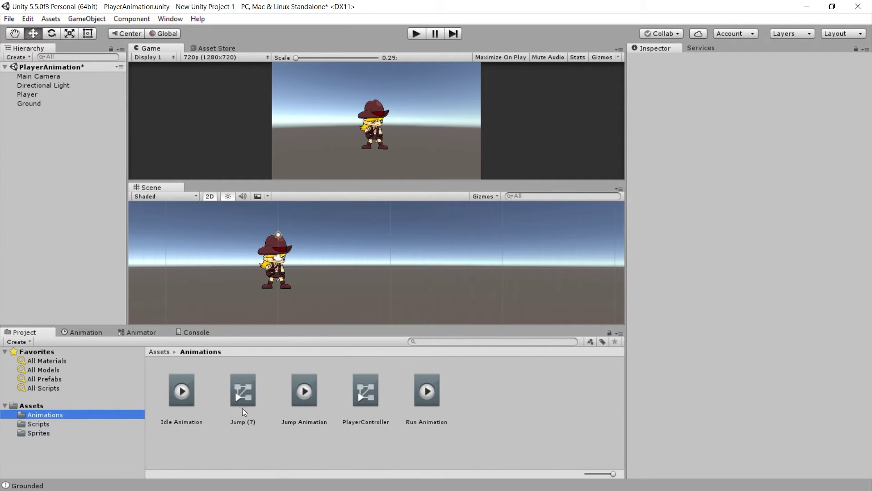
{"action": "left_click", "coordinate": [224, 420]}
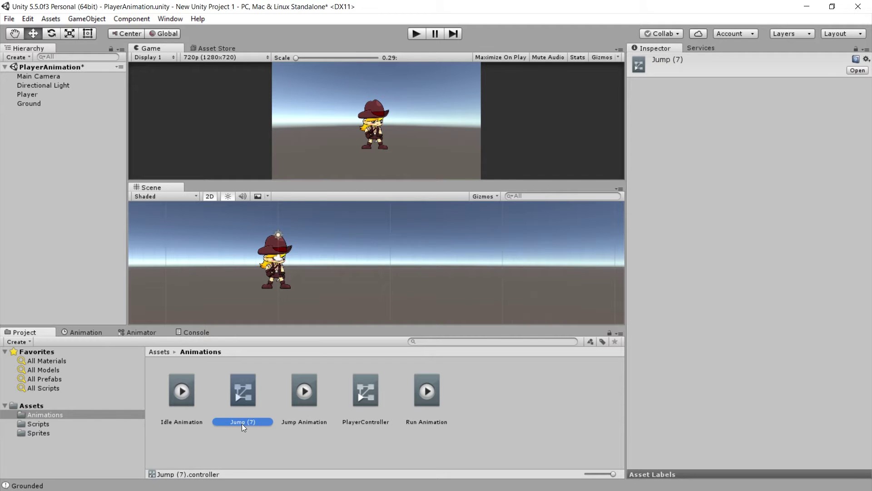
{"action": "key", "text": "Delete"}
{"action": "left_click", "coordinate": [468, 274]}
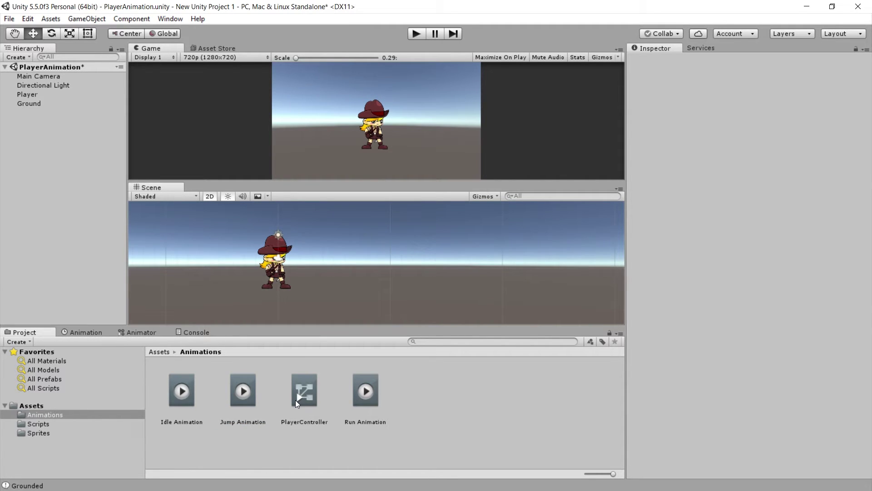
- Open the PlayerController Animator graph and move the Run Animation state up and left
{"action": "double_click", "coordinate": [295, 400]}
{"action": "left_click_drag", "start_coordinate": [259, 327], "coordinate": [259, 294]}
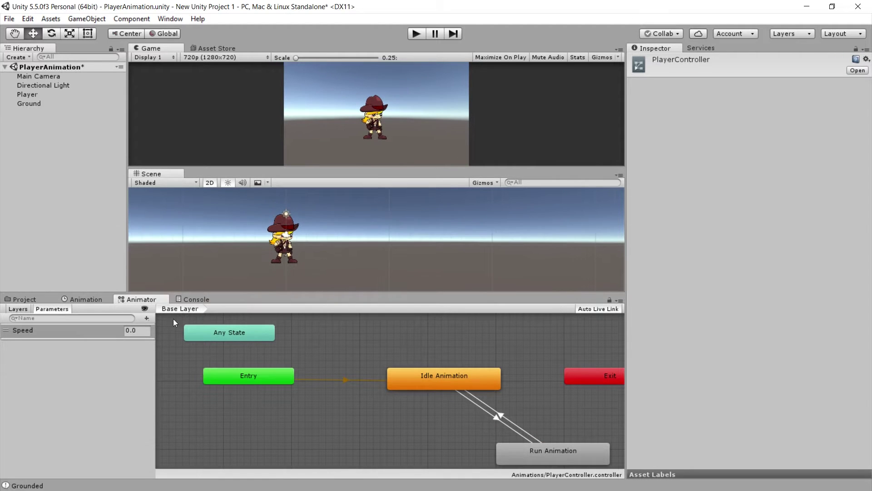
{"action": "left_click", "coordinate": [126, 342]}
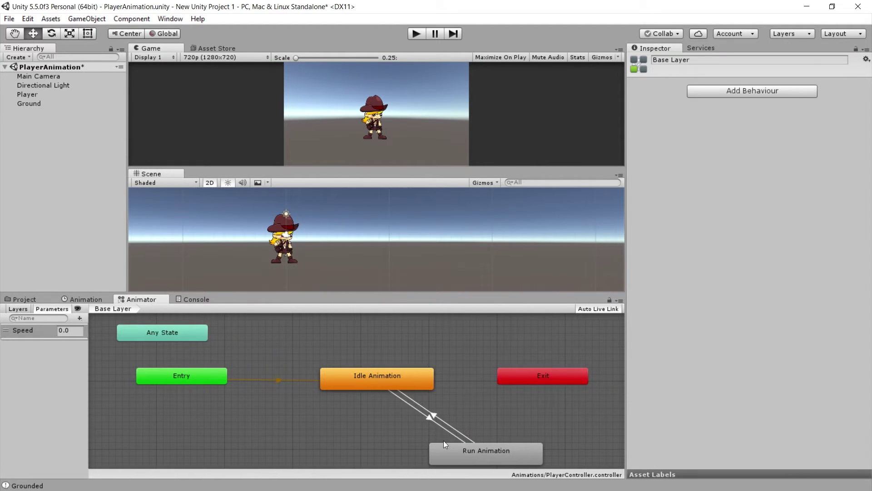
{"action": "middle_click_drag", "start_coordinate": [443, 441], "coordinate": [437, 410]}
{"action": "left_click", "coordinate": [388, 347]}
{"action": "mouse_move", "coordinate": [486, 427]}
{"action": "left_mouse_down"}
{"action": "mouse_move", "coordinate": [473, 413]}
{"action": "mouse_move", "coordinate": [377, 412]}
{"action": "left_mouse_up"}
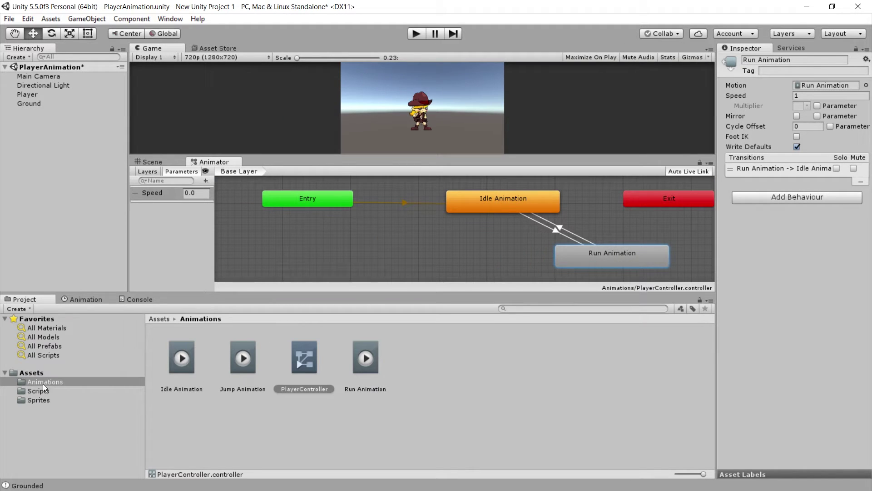
- Add Jump Animation as a new state in the graph beside Idle and Run
{"action": "left_click_drag", "start_coordinate": [242, 366], "coordinate": [467, 243]}
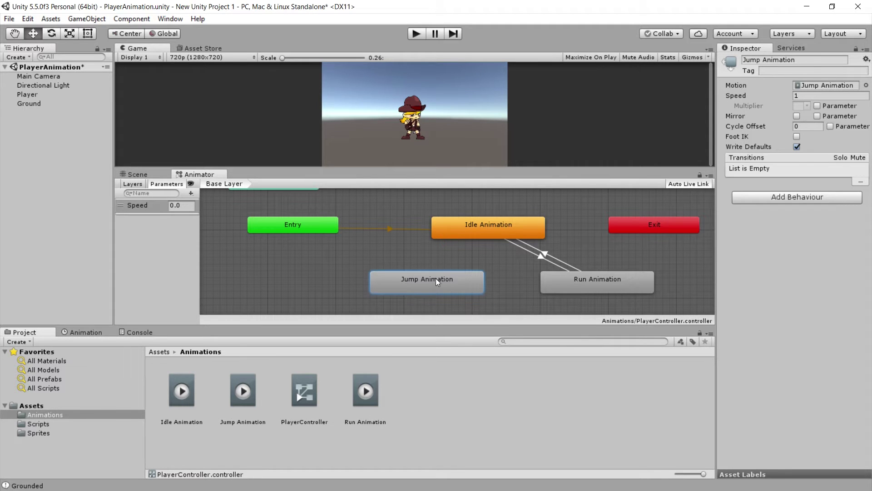
{"action": "left_click_drag", "start_coordinate": [435, 278], "coordinate": [421, 278]}
{"action": "left_click", "coordinate": [473, 228]}
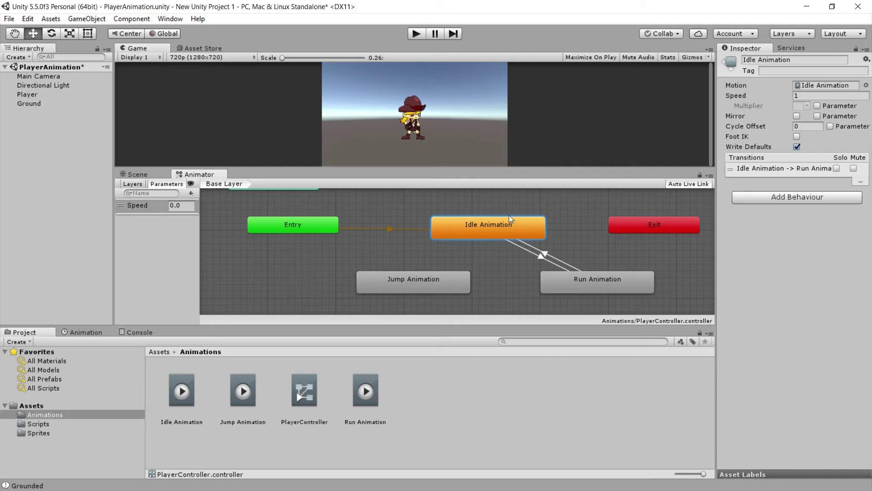
- Play-test the character running left and jumping, then stop play mode
{"action": "left_click", "coordinate": [416, 33]}
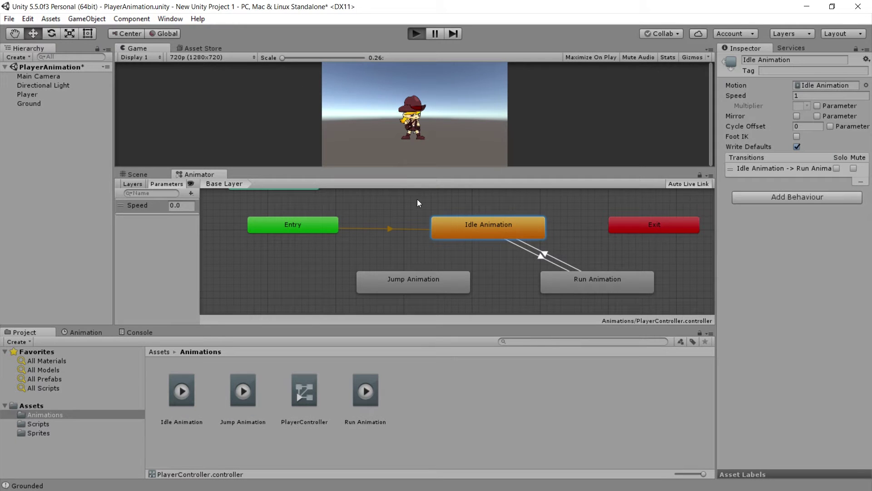
{"action": "key", "text": "Left"}
{"action": "key", "text": "space"}
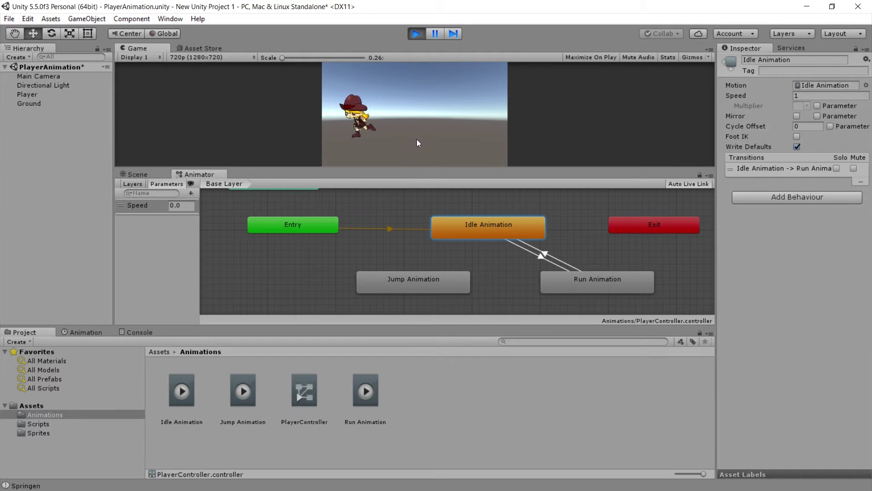
{"action": "left_click", "coordinate": [415, 37]}
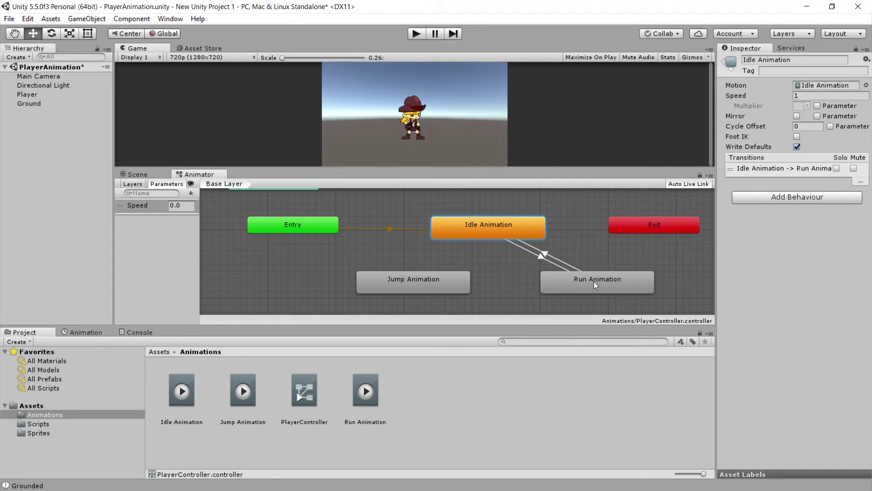
- Make transitions from Idle Animation and from Run Animation into Jump Animation
{"action": "right_click", "coordinate": [471, 229]}
{"action": "left_click", "coordinate": [489, 236]}
{"action": "left_click", "coordinate": [442, 284]}
{"action": "left_click_drag", "start_coordinate": [440, 282], "coordinate": [436, 288]}
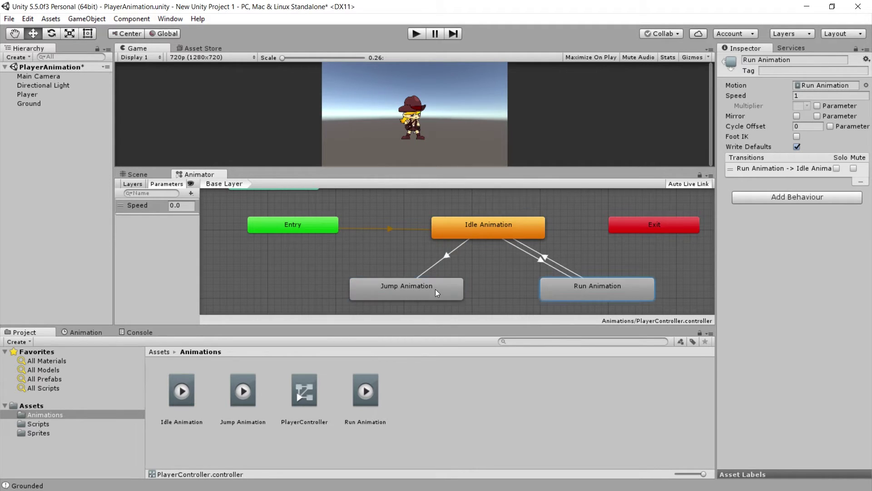
{"action": "right_click", "coordinate": [571, 289]}
{"action": "left_click", "coordinate": [611, 299]}
{"action": "left_click", "coordinate": [448, 289]}
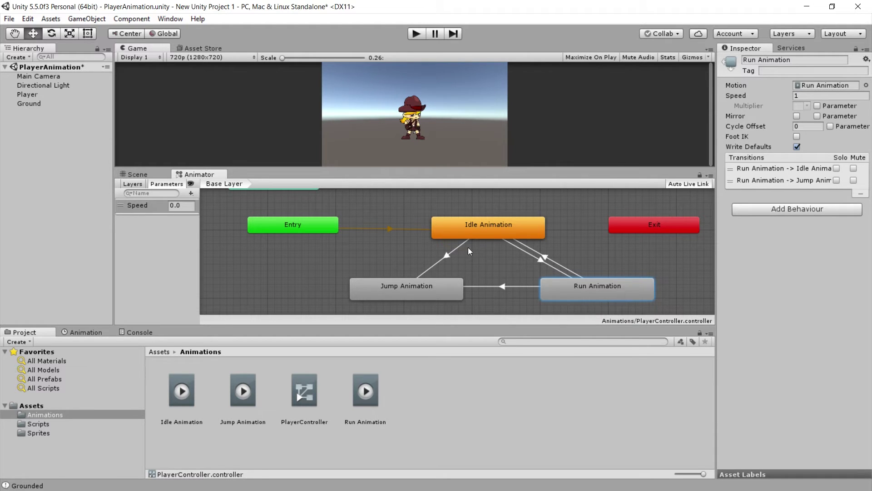
- With Player selected, test a Space jump in play mode, then select the Idle-to-Jump transition
{"action": "left_click", "coordinate": [29, 95]}
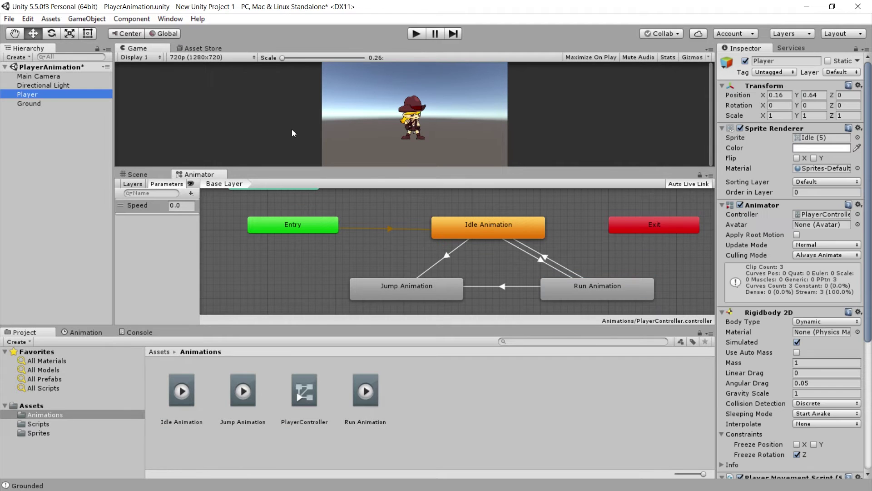
{"action": "left_click", "coordinate": [419, 37]}
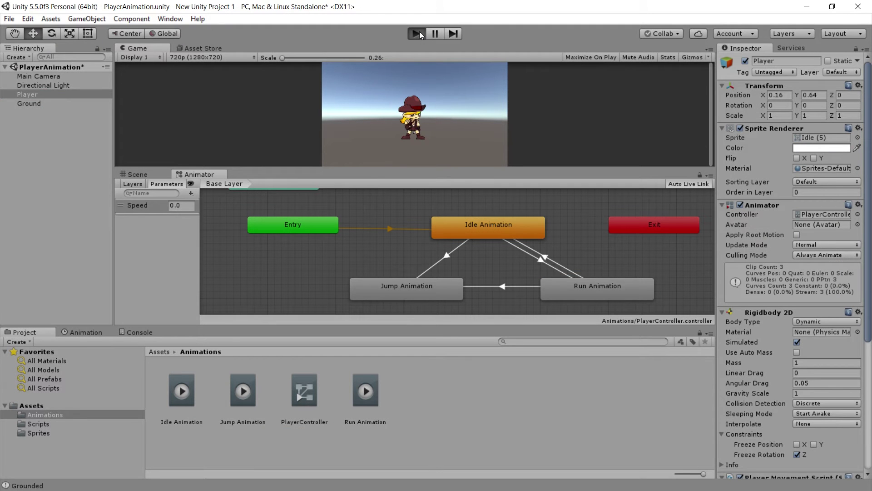
{"action": "key", "text": "space"}
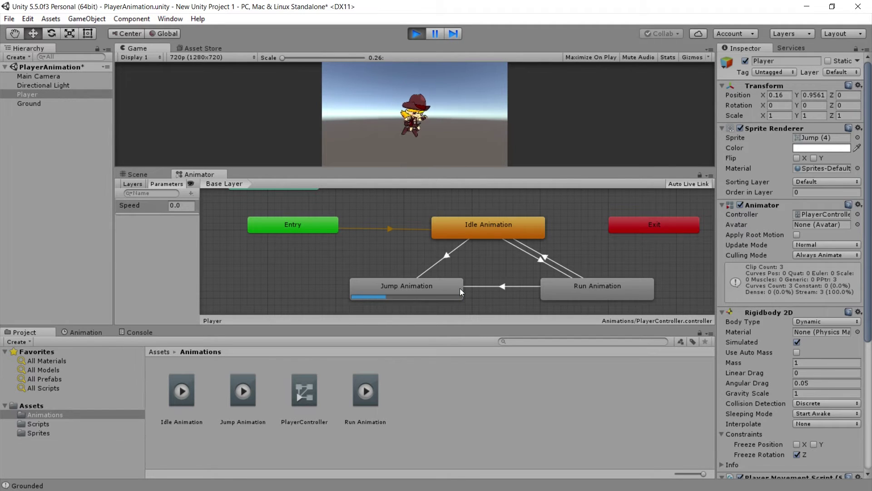
{"action": "key", "text": "ctrl+p"}
{"action": "left_click", "coordinate": [445, 256]}
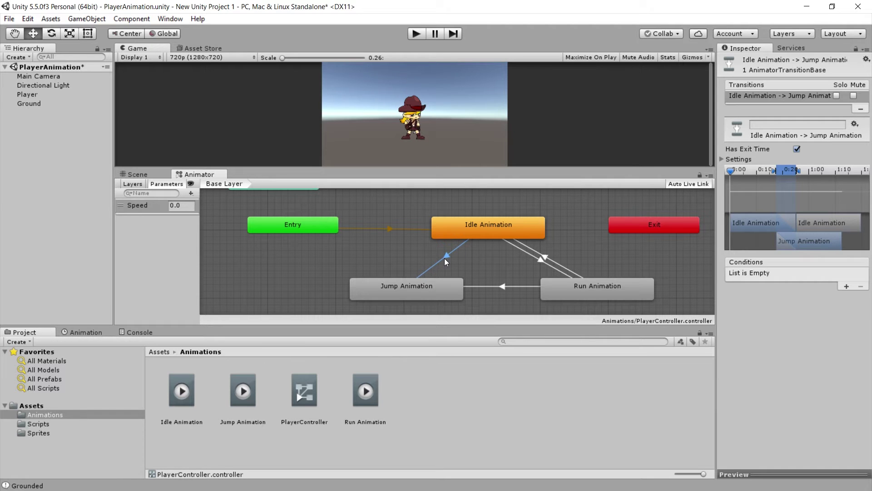
- Add a new Trigger parameter named Jump to the PlayerController Animator
{"action": "left_click", "coordinate": [434, 254]}
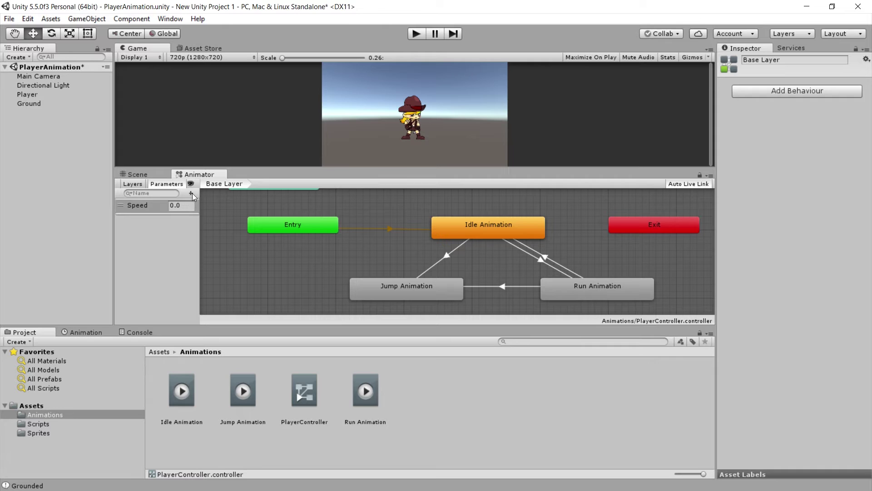
{"action": "left_click", "coordinate": [191, 193]}
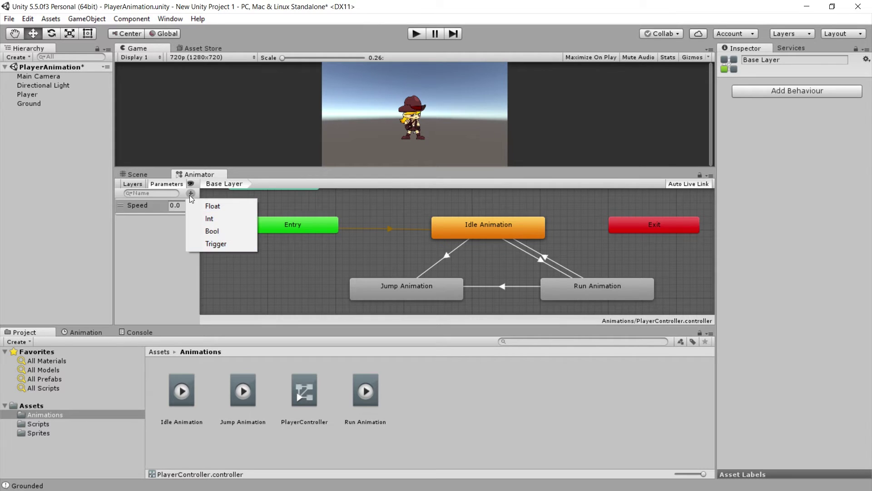
{"action": "left_click", "coordinate": [209, 244]}
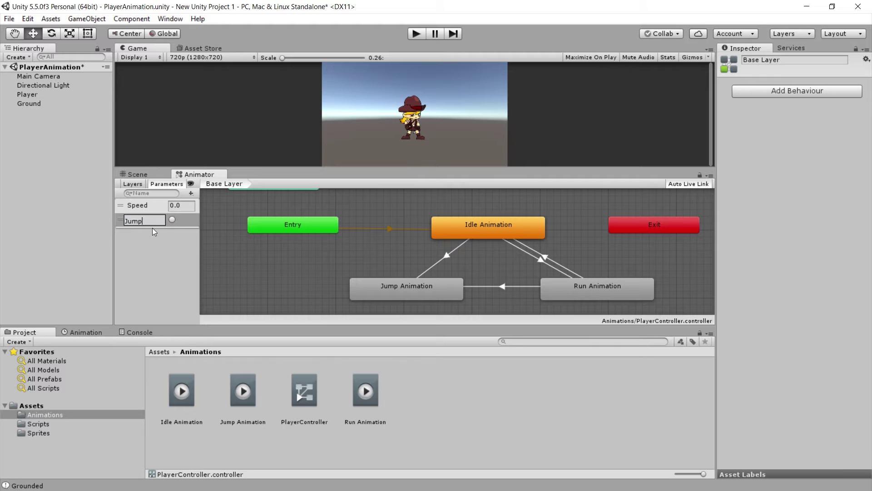
{"action": "type", "text": "mp"}
{"action": "key", "text": "Return"}
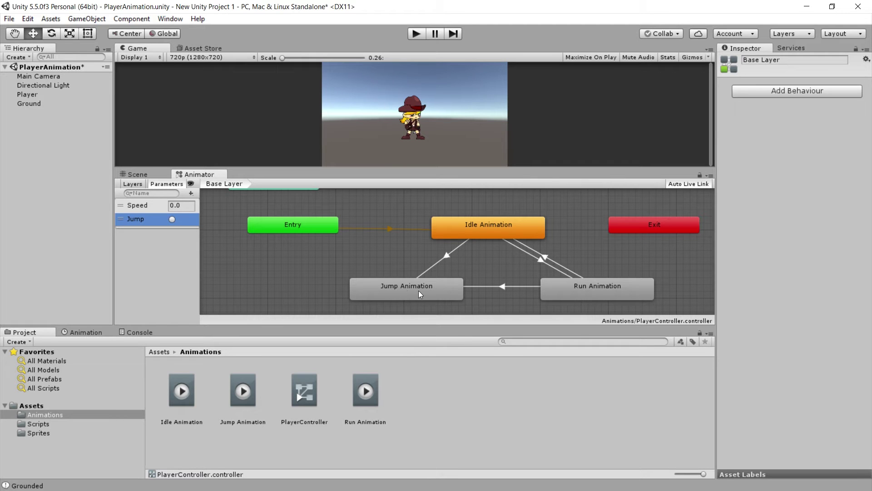
- Give the Idle-to-Jump transition a condition using the Jump trigger
{"action": "left_click", "coordinate": [446, 255]}
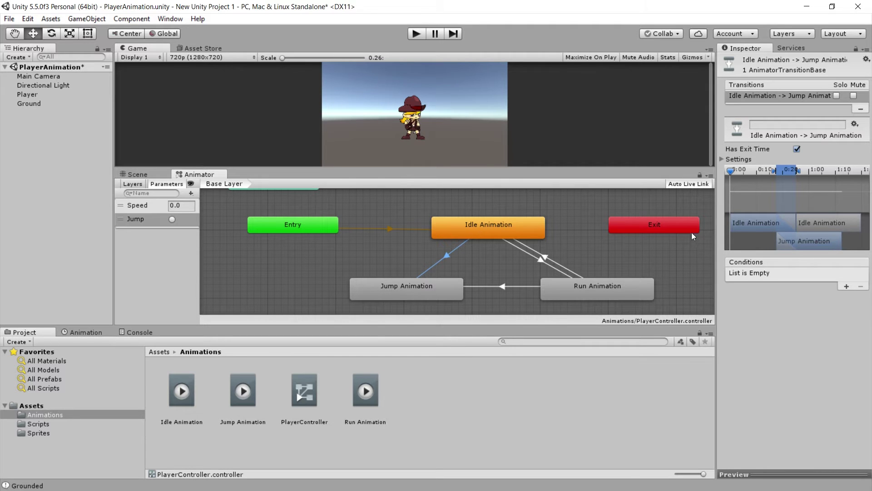
{"action": "left_click_drag", "start_coordinate": [716, 219], "coordinate": [669, 219]}
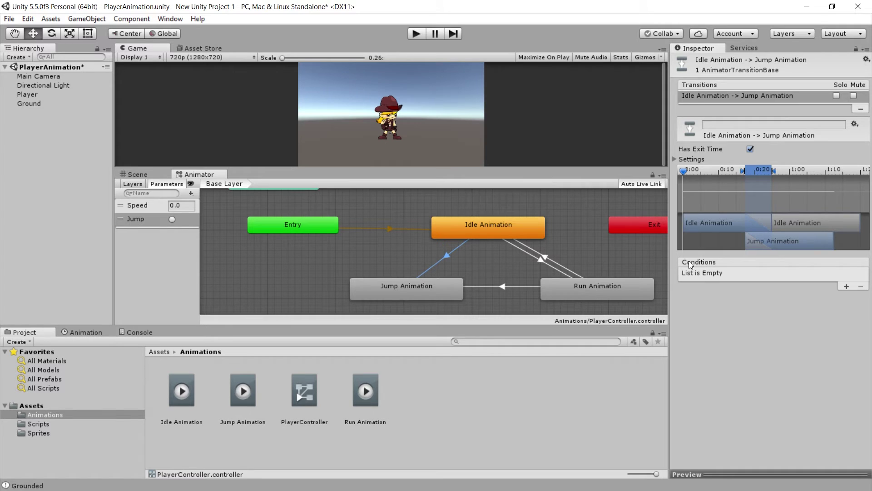
{"action": "left_click", "coordinate": [847, 286]}
{"action": "left_click", "coordinate": [772, 273]}
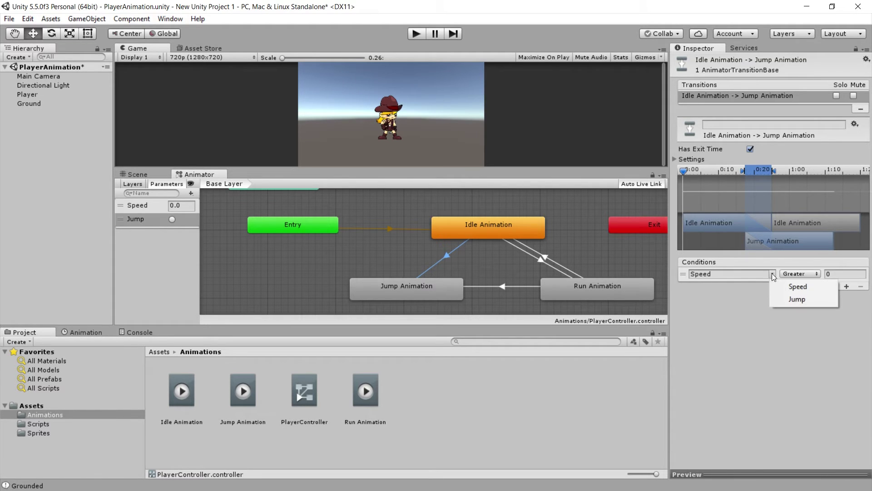
{"action": "left_click", "coordinate": [792, 302]}
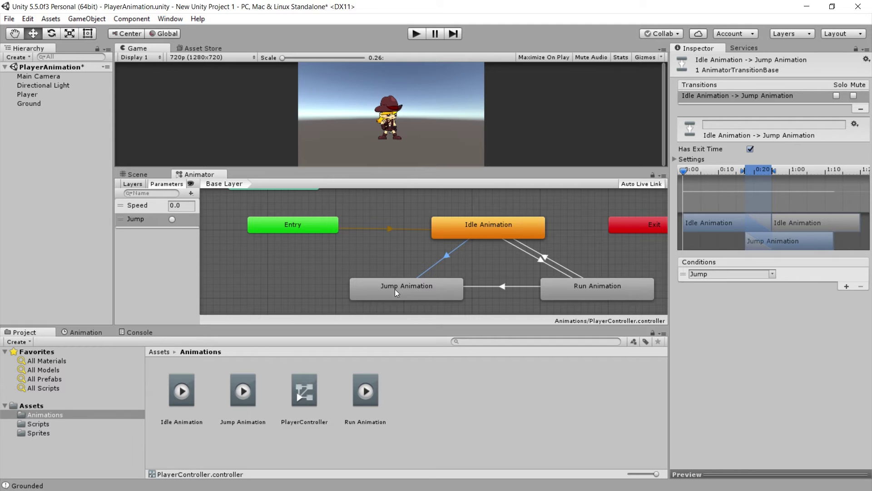
- Give the Run-to-Jump transition a condition using the Jump trigger
{"action": "left_click", "coordinate": [484, 287]}
{"action": "left_click", "coordinate": [847, 287]}
{"action": "left_click", "coordinate": [769, 274]}
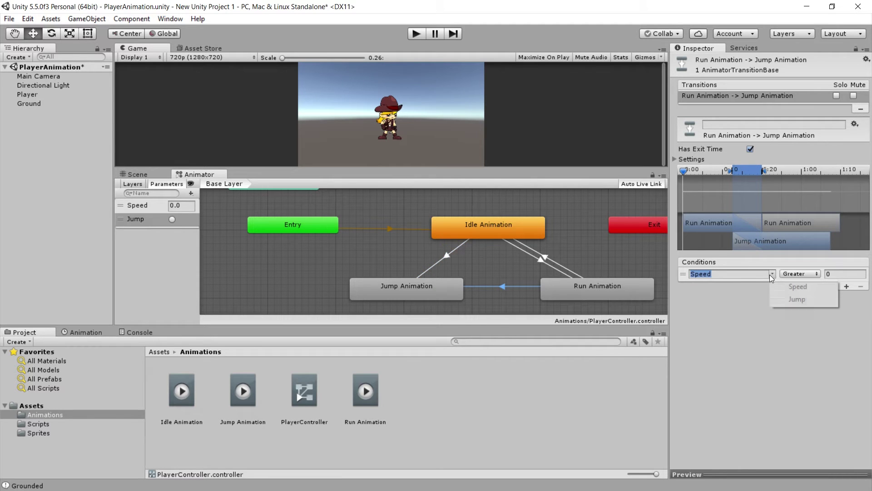
{"action": "left_click", "coordinate": [786, 298]}
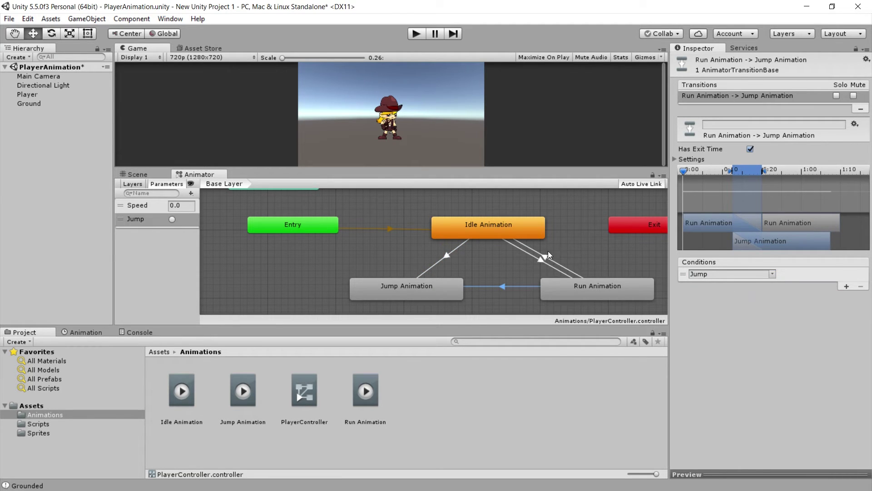
{"action": "left_click", "coordinate": [23, 94]}
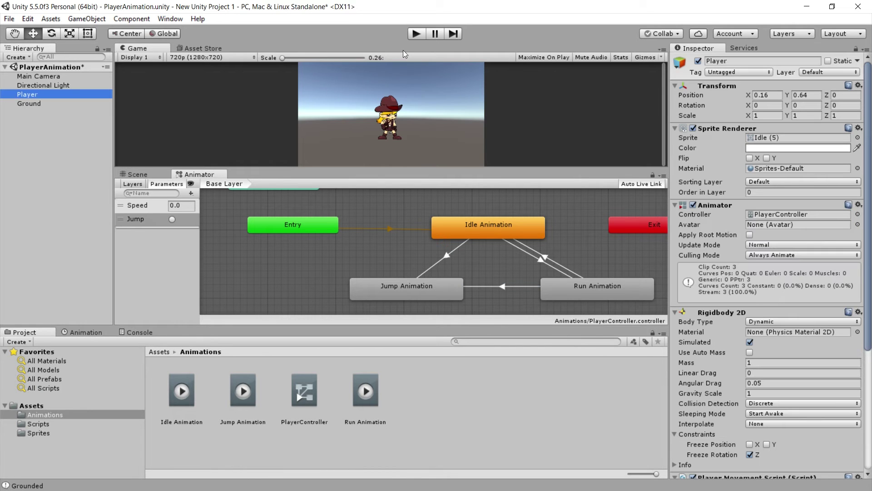
- Fire the Jump trigger manually in play mode, stop, and select the Jump Animation clip asset
{"action": "left_click", "coordinate": [416, 34]}
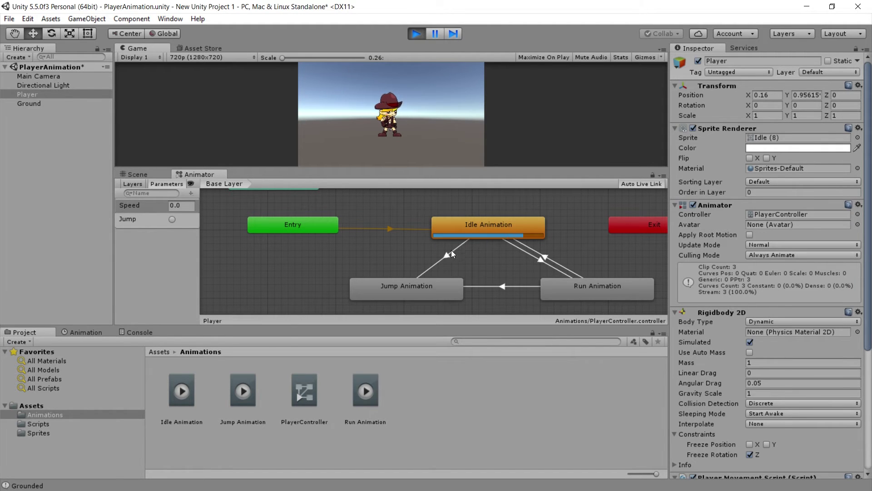
{"action": "left_click", "coordinate": [407, 278]}
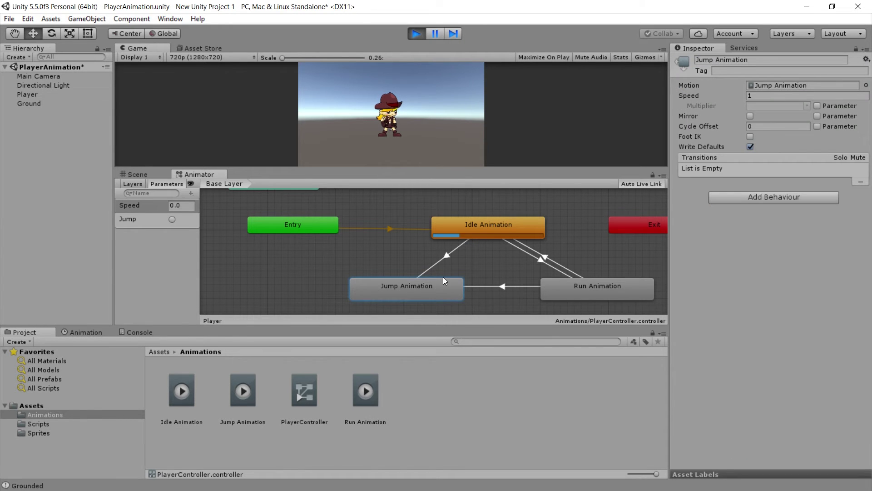
{"action": "left_click", "coordinate": [173, 255]}
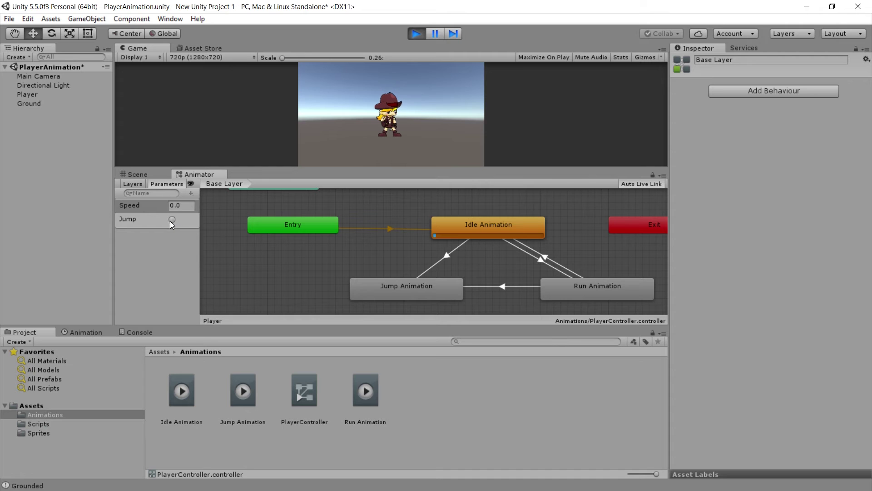
{"action": "left_click", "coordinate": [171, 219]}
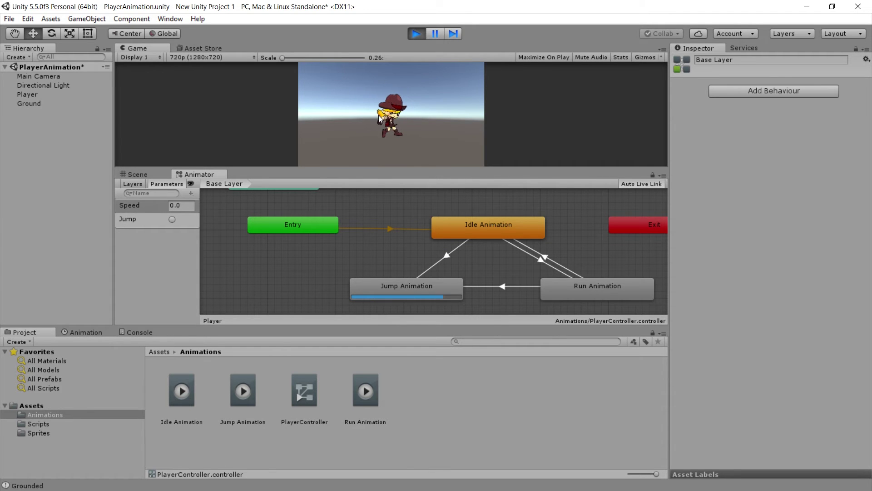
{"action": "left_click", "coordinate": [415, 34]}
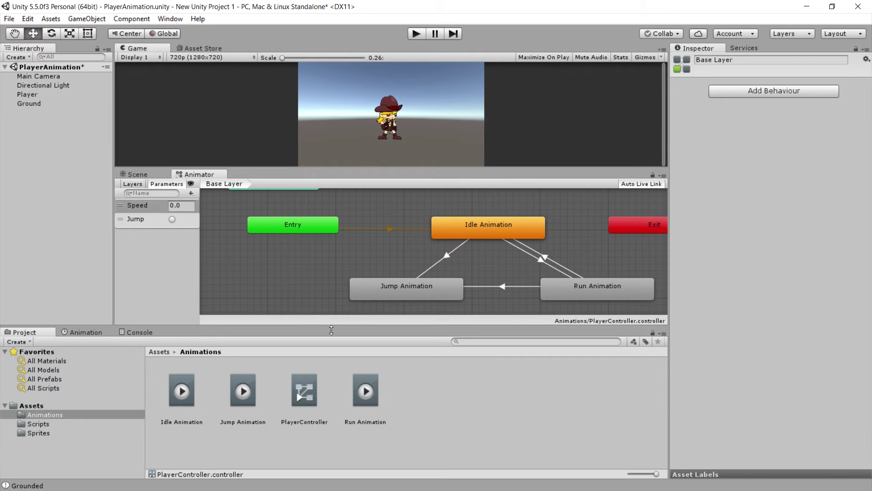
{"action": "left_click", "coordinate": [244, 389]}
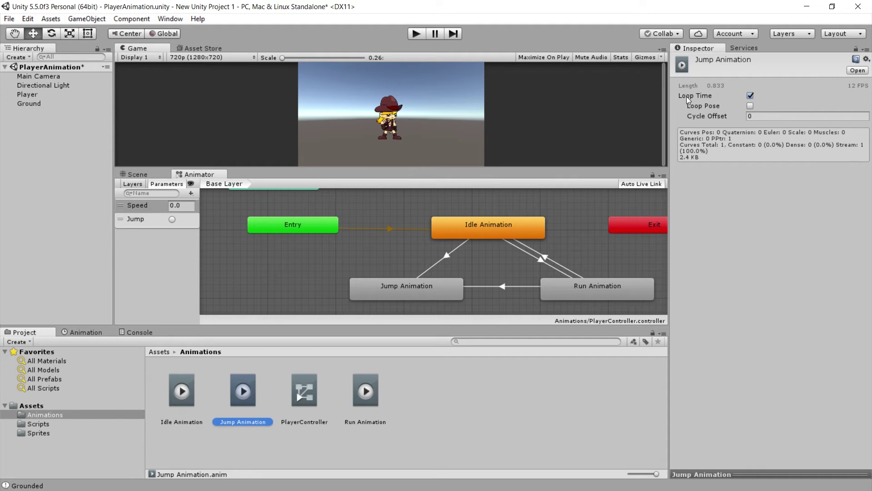
- Turn off looping on the Jump Animation clip, then play-test the Player's Jump trigger
{"action": "left_click", "coordinate": [750, 96]}
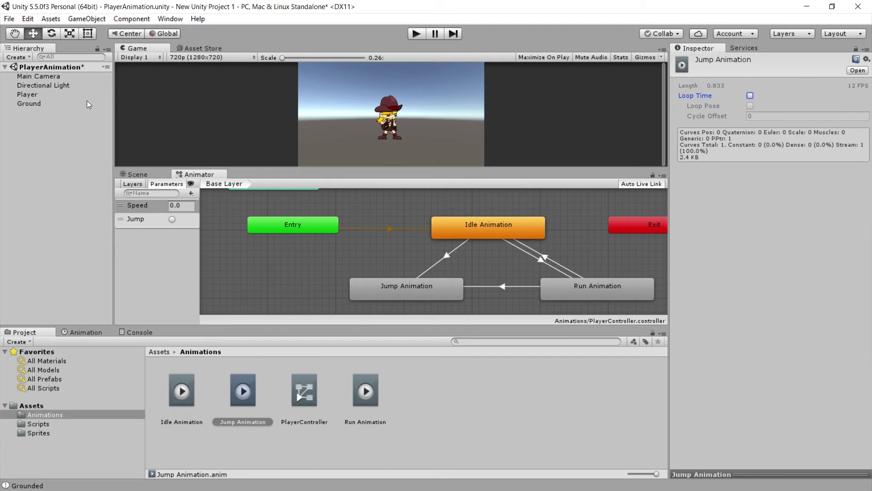
{"action": "left_click", "coordinate": [58, 94]}
{"action": "left_click", "coordinate": [416, 35]}
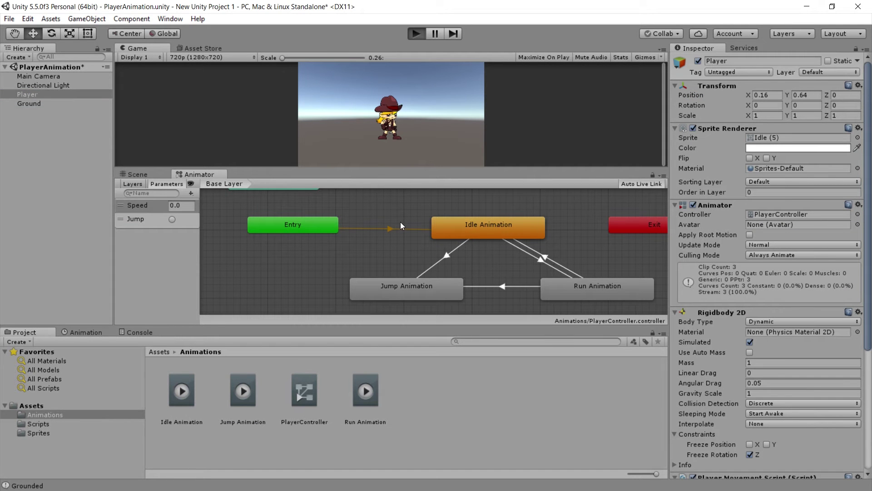
{"action": "left_click", "coordinate": [171, 219]}
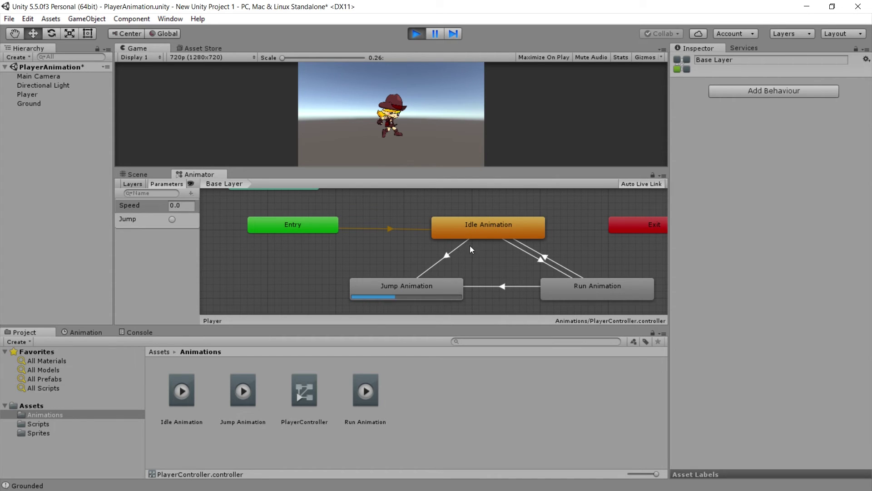
- Stop play mode and add a Jump Animation to Idle transition with condition Speed less than 0.1
{"action": "left_click", "coordinate": [416, 34]}
{"action": "left_click", "coordinate": [426, 285]}
{"action": "right_click", "coordinate": [427, 285]}
{"action": "left_click", "coordinate": [448, 296]}
{"action": "left_click", "coordinate": [489, 234]}
{"action": "left_click", "coordinate": [452, 264]}
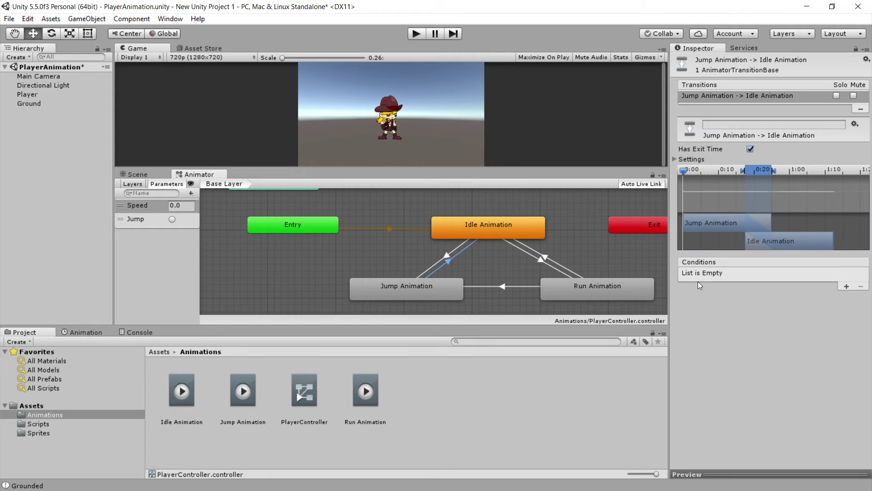
{"action": "left_click", "coordinate": [846, 286]}
{"action": "type", "text": "0.1"}
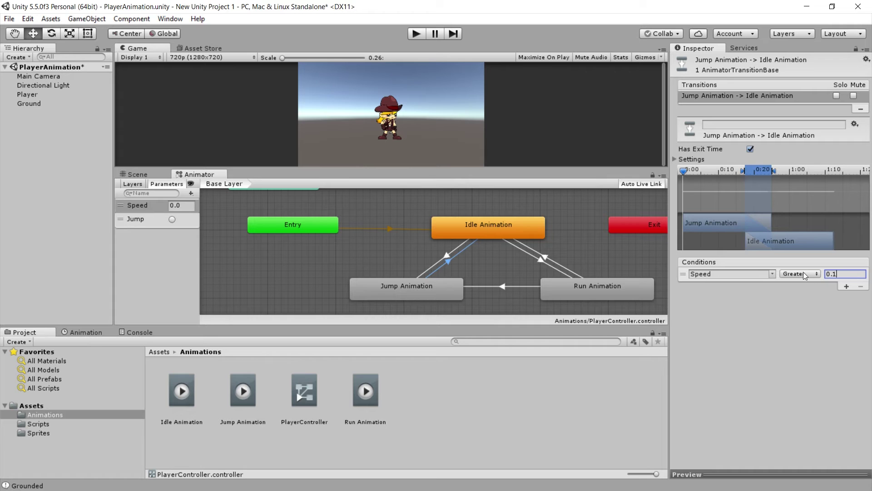
{"action": "left_click", "coordinate": [803, 274]}
{"action": "left_click", "coordinate": [803, 295]}
- Add a Jump Animation to Run transition with condition Speed greater than 0
{"action": "right_click", "coordinate": [428, 290]}
{"action": "left_click", "coordinate": [473, 298]}
{"action": "left_click", "coordinate": [558, 292]}
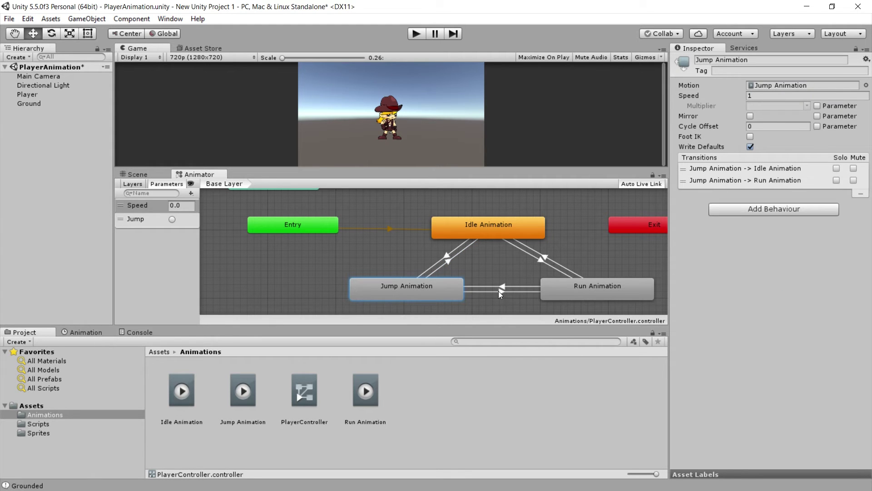
{"action": "left_click", "coordinate": [527, 291]}
{"action": "left_click", "coordinate": [846, 286]}
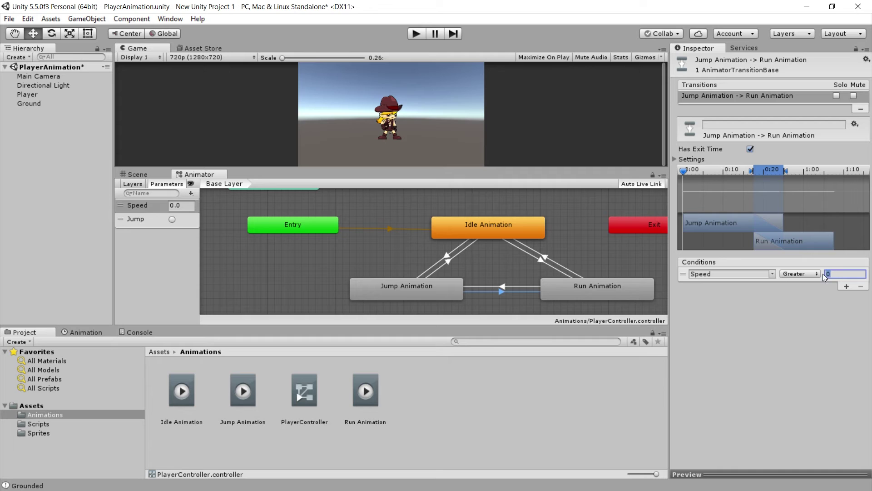
{"action": "left_click", "coordinate": [843, 274]}
{"action": "left_click", "coordinate": [817, 298]}
{"action": "key", "text": "alt"}
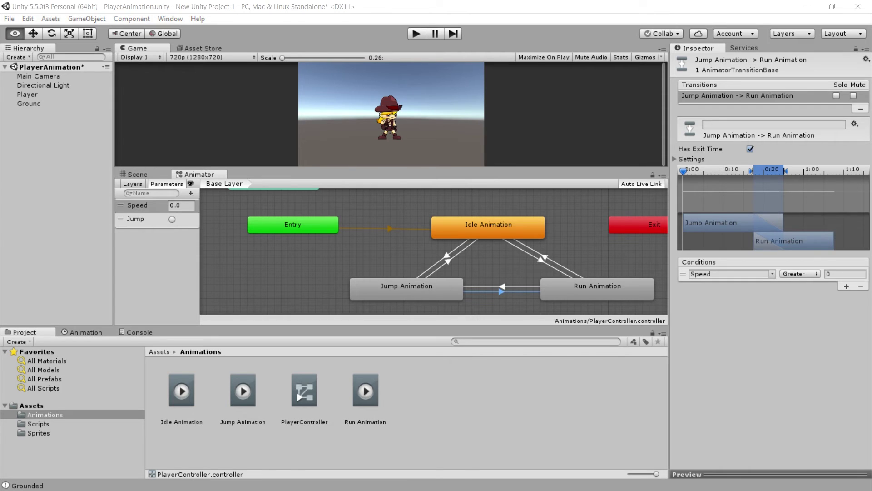
- Review the jump if-block: the Springen comment, the KeyCode.Space check and the grounded check
{"action": "key", "text": "alt+Tab"}
{"action": "scroll", "coordinate": [163, 327], "scroll_direction": "up", "scroll_amount": 3}
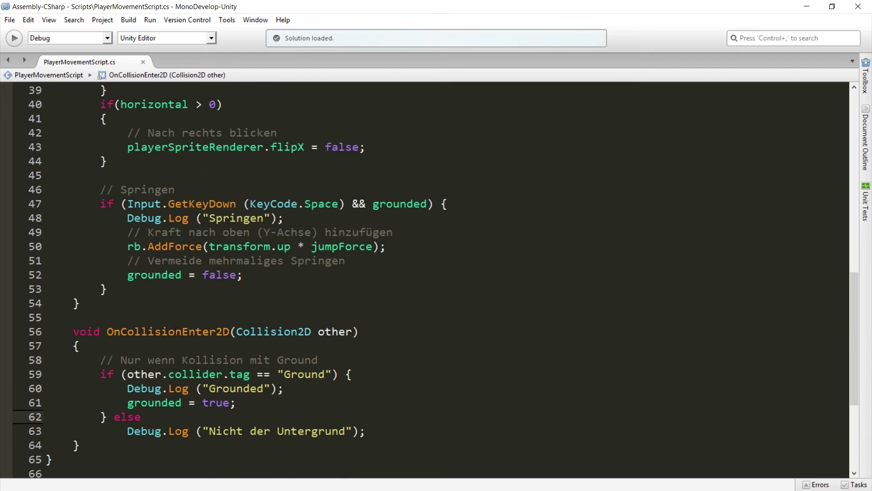
{"action": "left_click_drag", "start_coordinate": [103, 279], "coordinate": [174, 279]}
{"action": "left_click", "coordinate": [174, 279]}
{"action": "left_click_drag", "start_coordinate": [431, 293], "coordinate": [127, 293]}
{"action": "left_click", "coordinate": [127, 293]}
{"action": "left_click", "coordinate": [249, 293]}
{"action": "left_click_drag", "start_coordinate": [344, 293], "coordinate": [428, 293]}
{"action": "left_click", "coordinate": [428, 293]}
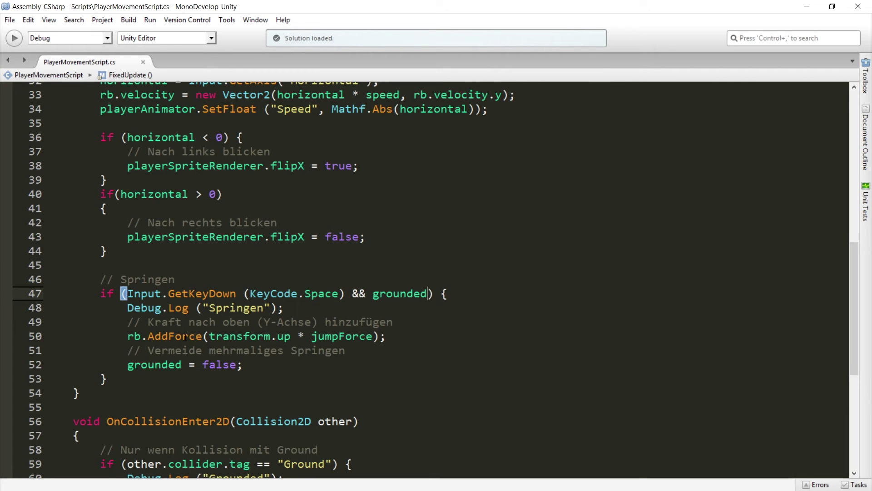
- Open a new line after grounded = false and review the playerAnimator.SetFloat("Speed") line for reference
{"action": "left_click", "coordinate": [268, 366]}
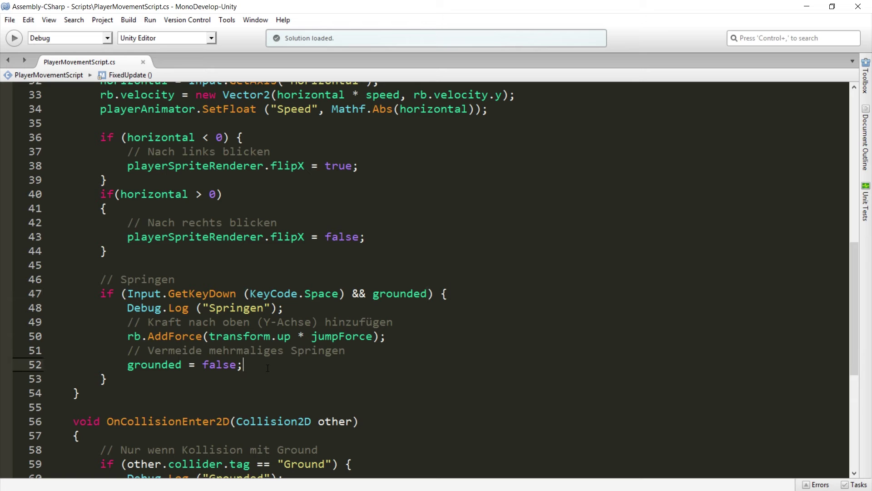
{"action": "key", "text": "Return"}
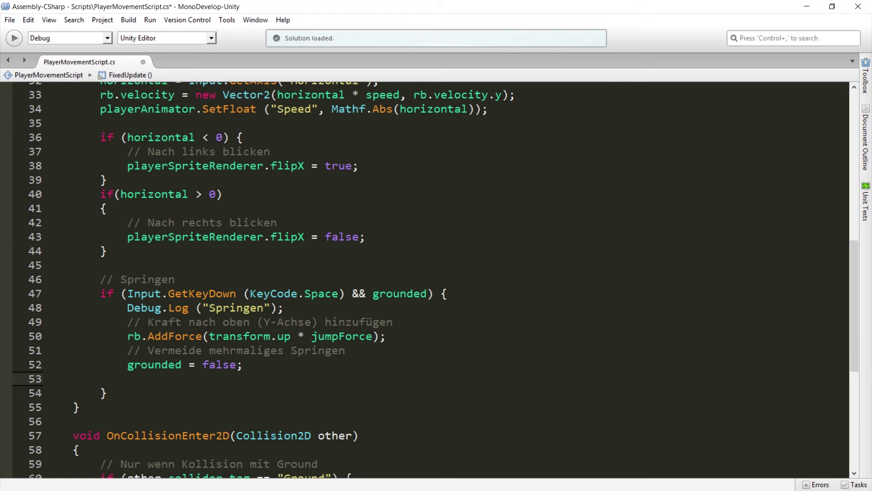
{"action": "type", "text": "//"}
{"action": "scroll", "coordinate": [270, 244], "scroll_direction": "up", "scroll_amount": 1}
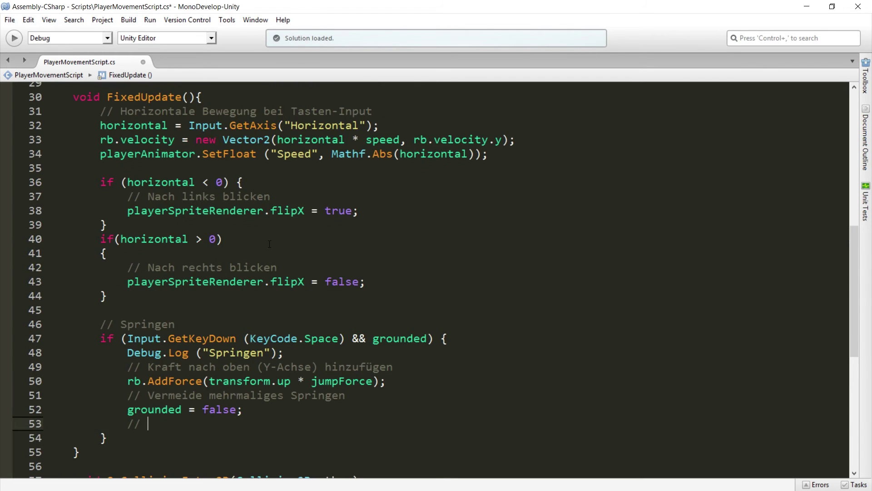
{"action": "scroll", "coordinate": [187, 219], "scroll_direction": "up", "scroll_amount": 1}
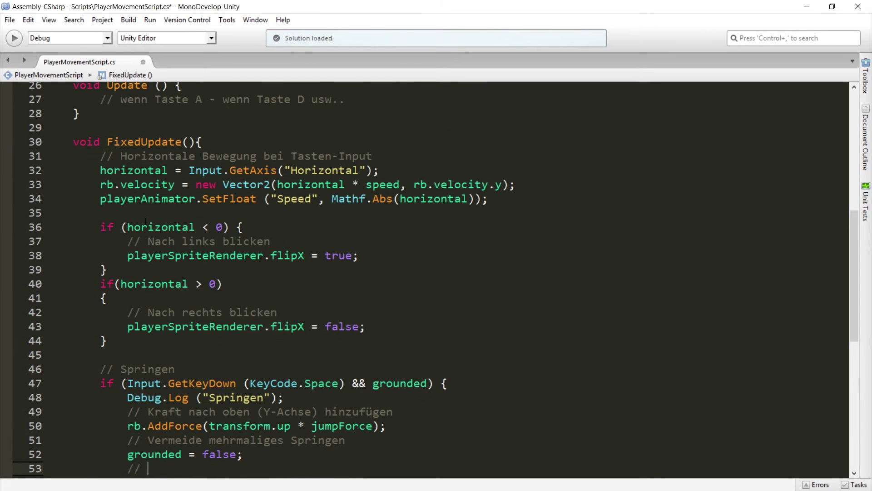
{"action": "left_click", "coordinate": [100, 199]}
{"action": "key", "text": "shift+End"}
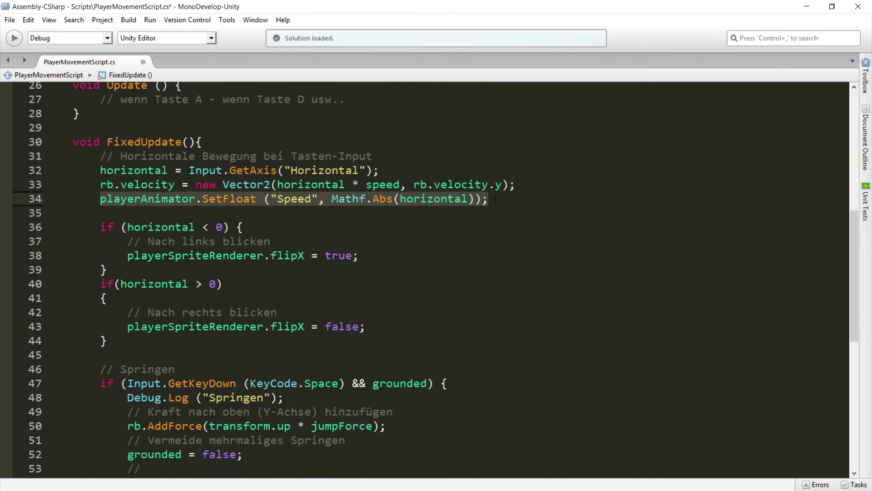
{"action": "key", "text": "Right"}
{"action": "left_click_drag", "start_coordinate": [100, 199], "coordinate": [195, 201]}
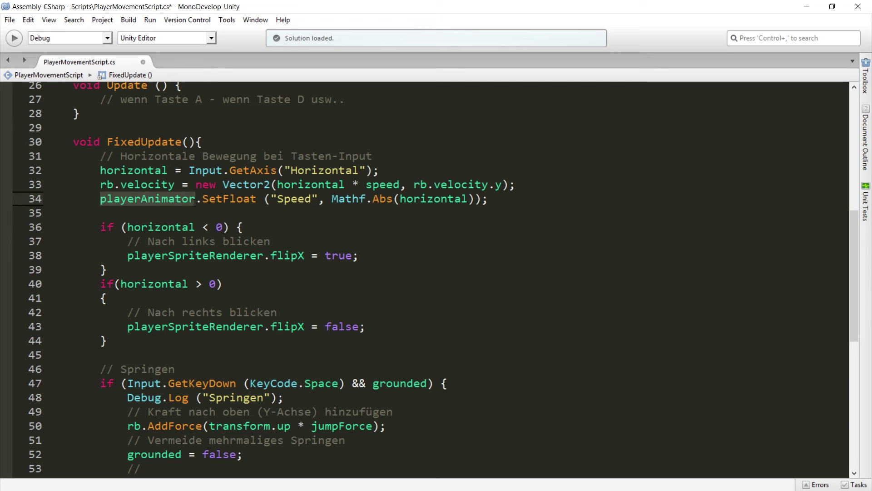
{"action": "left_click_drag", "start_coordinate": [202, 199], "coordinate": [321, 201]}
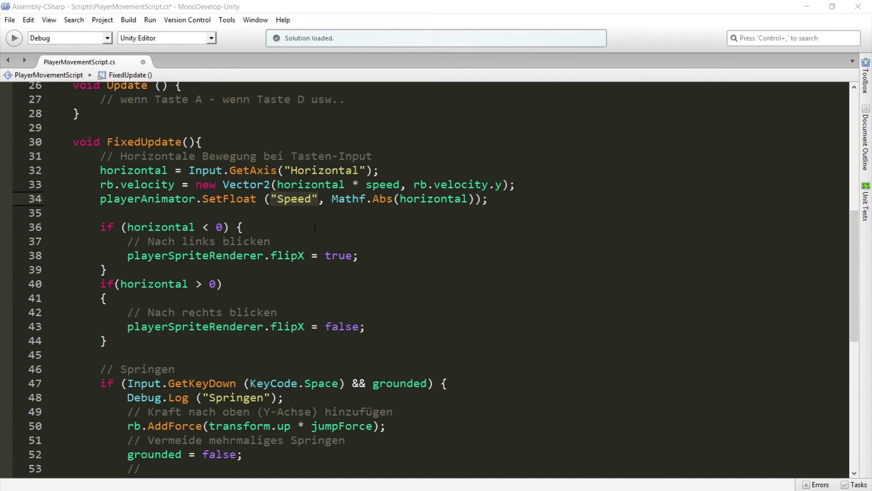
{"action": "left_click", "coordinate": [807, 6]}
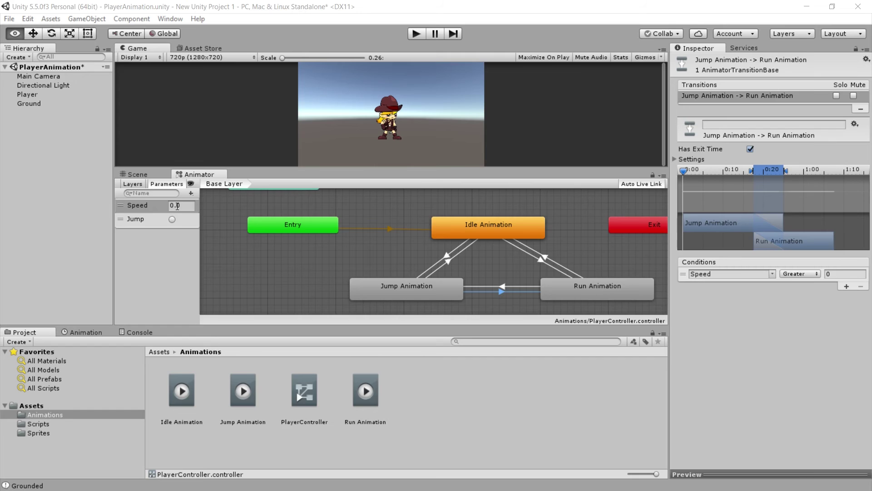
{"action": "key", "text": "alt+Tab"}
- Add the comment 'Animation für Springen abspielen' inside the jump block
{"action": "scroll", "coordinate": [223, 277], "scroll_direction": "down", "scroll_amount": 1}
{"action": "scroll", "coordinate": [255, 278], "scroll_direction": "down", "scroll_amount": 5}
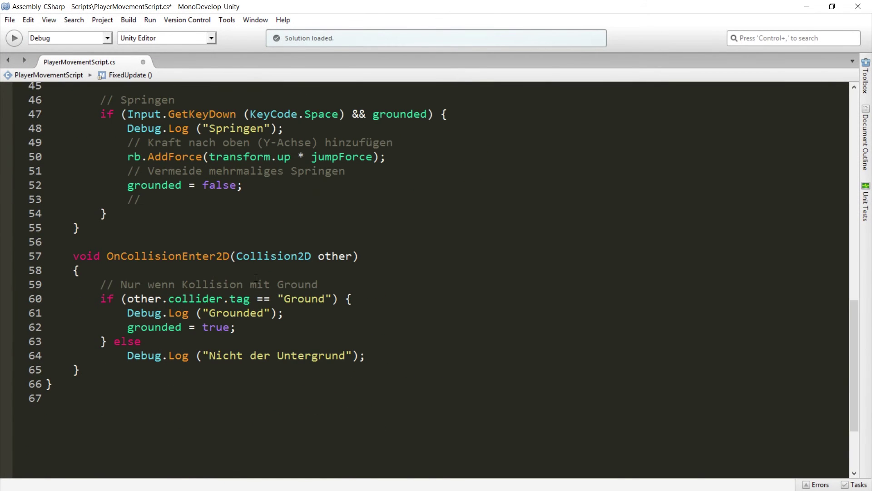
{"action": "left_click", "coordinate": [155, 201]}
{"action": "scroll", "coordinate": [166, 233], "scroll_direction": "up", "scroll_amount": 2}
{"action": "type", "text": "Animation für Springen abspielen"}
{"action": "key", "text": "Return"}
- Write playerAnimator.SetTrigger("Jump"); below the comment, using the SetTrigger suggestion
{"action": "left_click", "coordinate": [176, 190]}
{"action": "scroll", "coordinate": [128, 190], "scroll_direction": "up", "scroll_amount": 2}
{"action": "left_click", "coordinate": [132, 109]}
{"action": "left_click", "coordinate": [160, 393]}
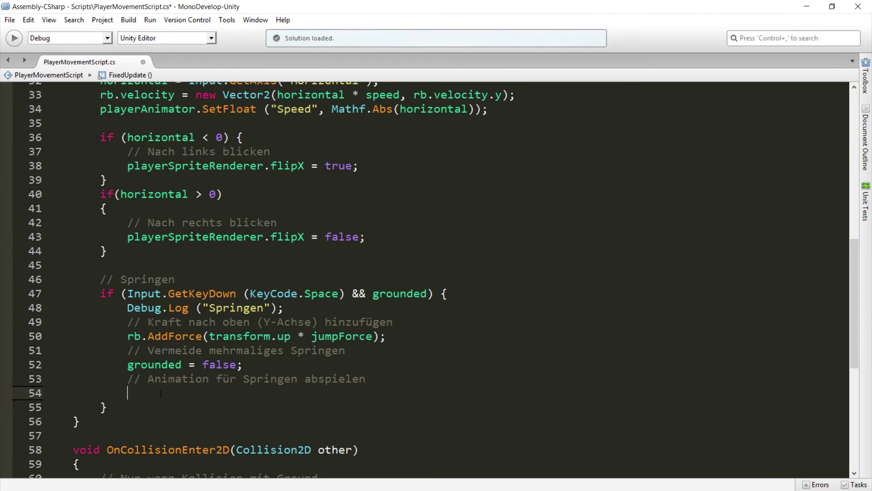
{"action": "type", "text": "playerAni"}
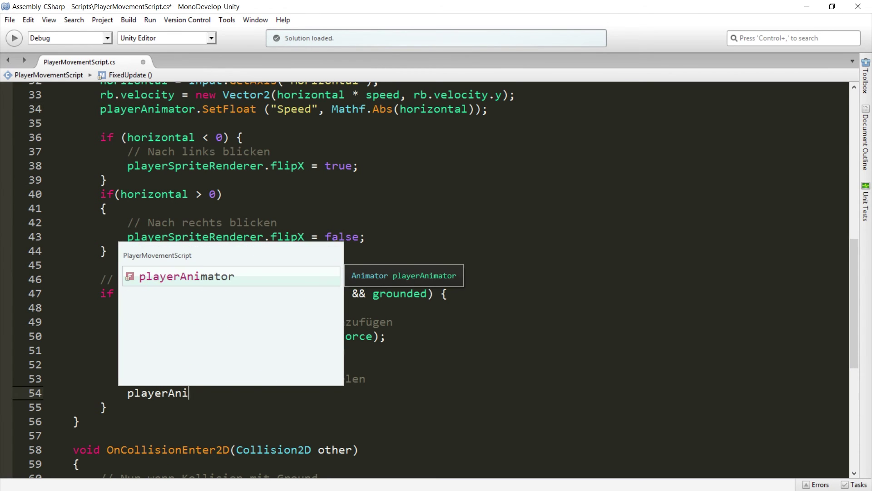
{"action": "type", "text": "mator.Set"}
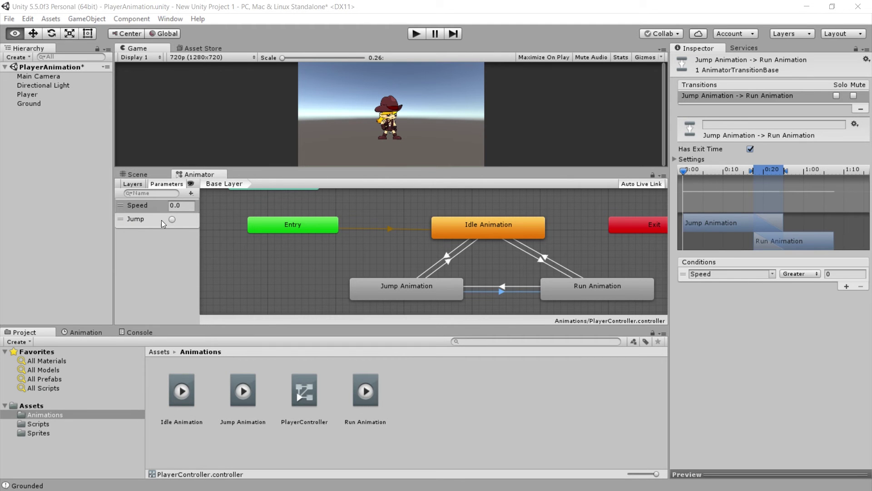
{"action": "type", "text": "T"}
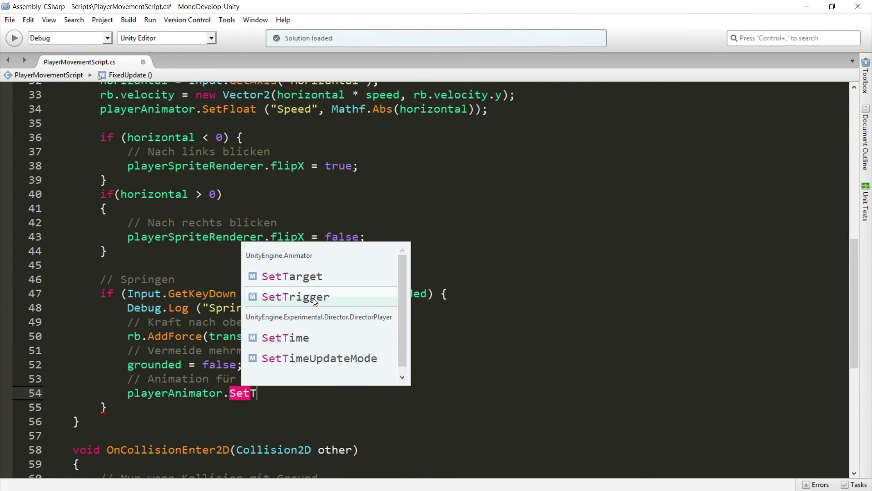
{"action": "double_click", "coordinate": [312, 298]}
{"action": "type", "text": "("}
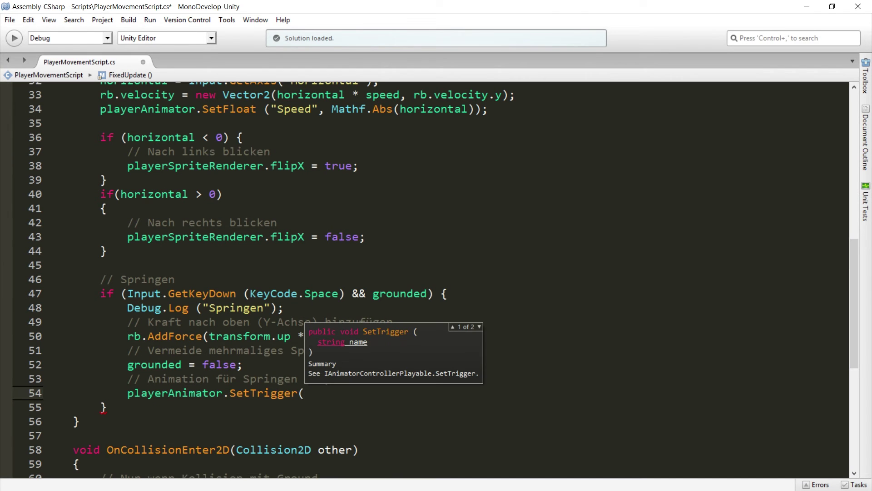
{"action": "type", "text": "\"Jump\");"}
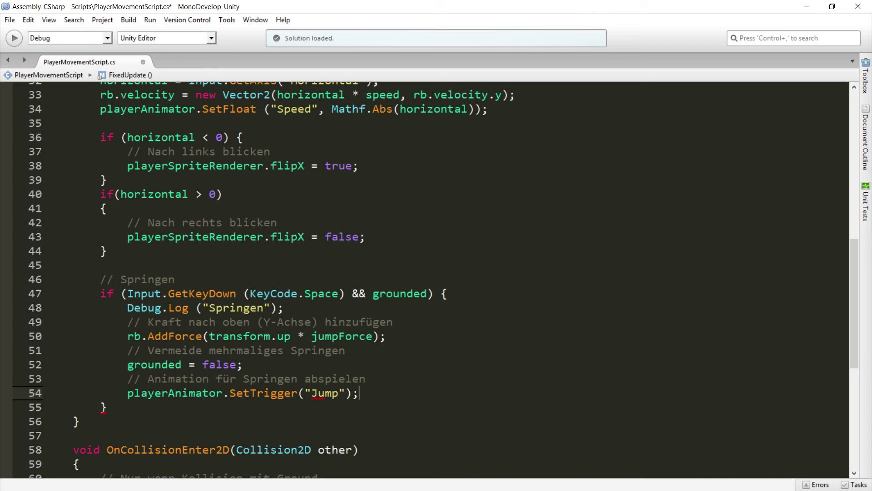
- Save PlayerMovementScript with Ctrl+S and return to Unity
{"action": "key", "text": "Down"}
{"action": "key", "text": "ctrl+s"}
{"action": "key", "text": "Down"}
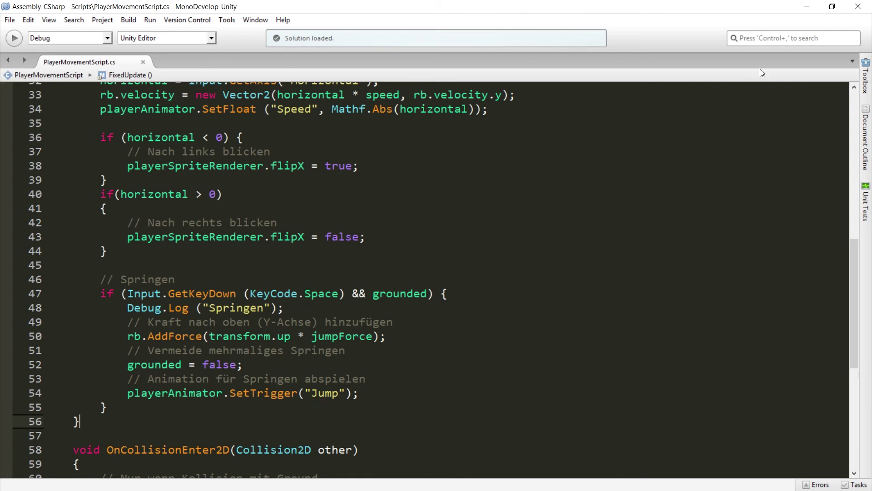
{"action": "key", "text": "alt+Tab"}
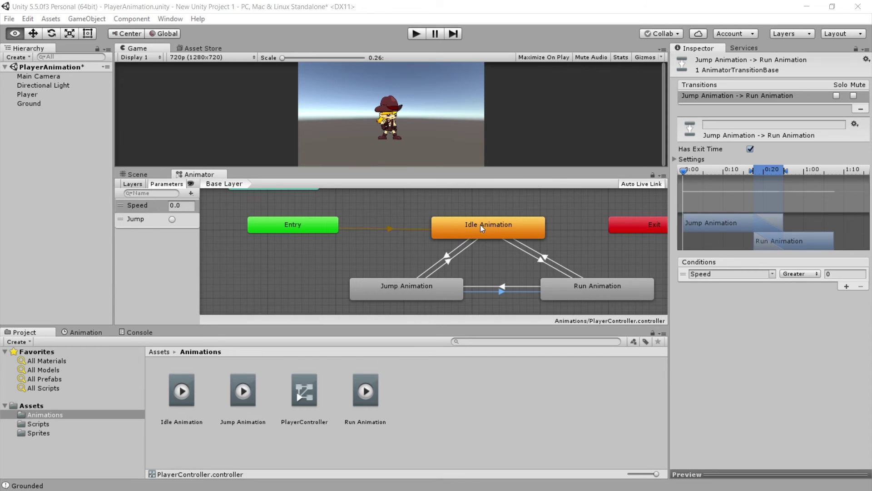
- Inspect the Idle-to-Jump transition, select the Player object, and start play mode
{"action": "left_click", "coordinate": [459, 236]}
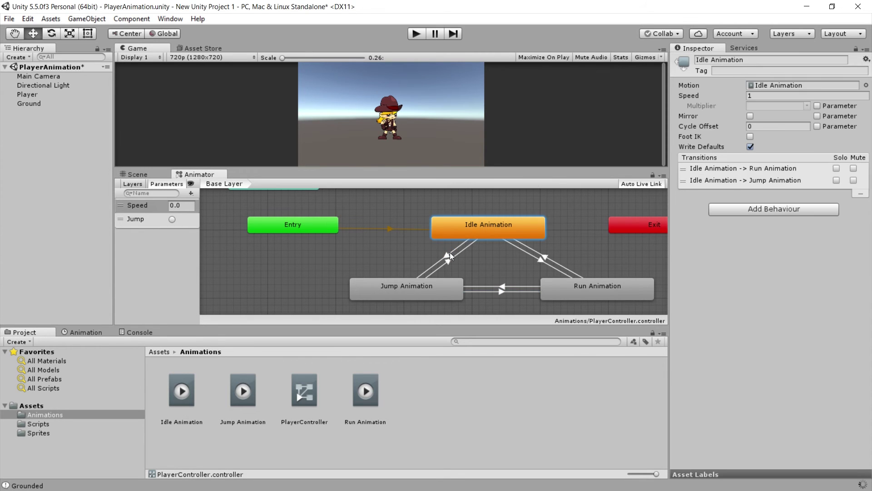
{"action": "left_click", "coordinate": [449, 256]}
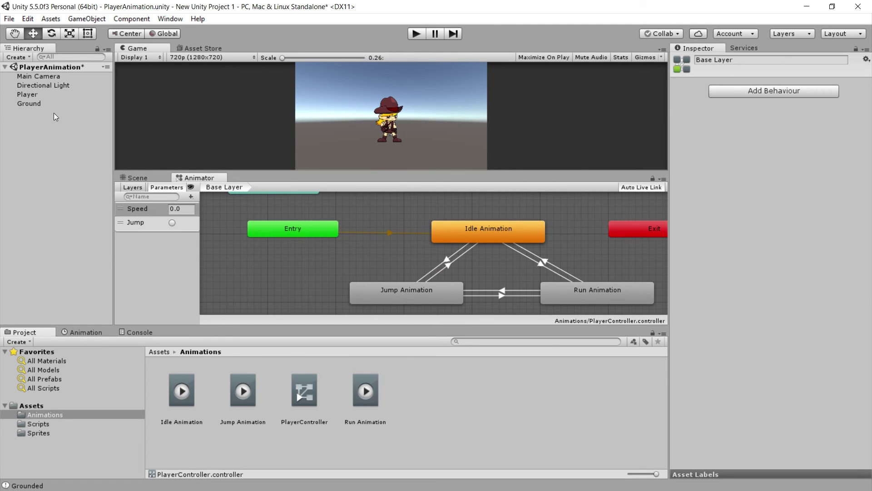
{"action": "left_click", "coordinate": [27, 96]}
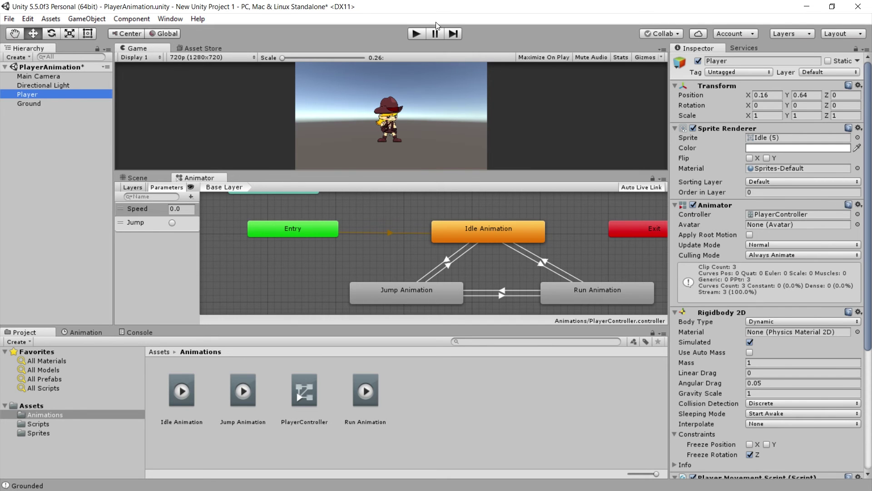
{"action": "left_click", "coordinate": [421, 34]}
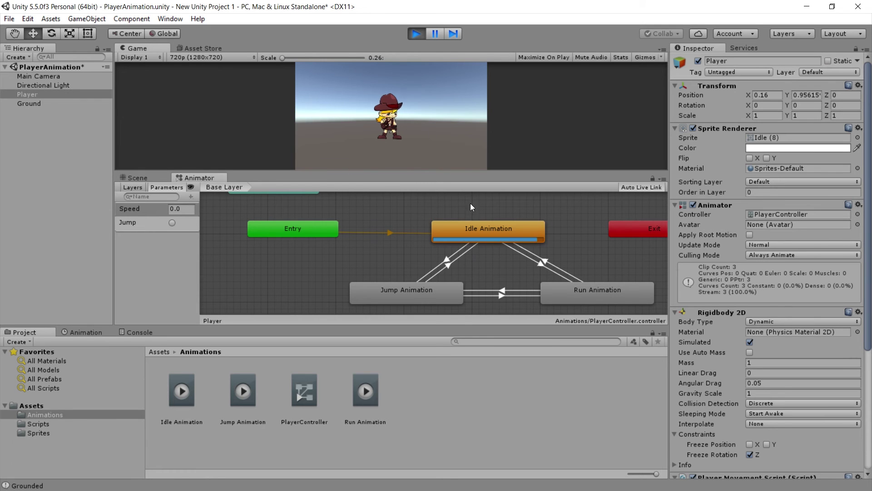
- Enlarge the Game view, run the character left and right, then jump with Space
{"action": "left_click_drag", "start_coordinate": [379, 171], "coordinate": [380, 173]}
{"action": "key", "text": "Left"}
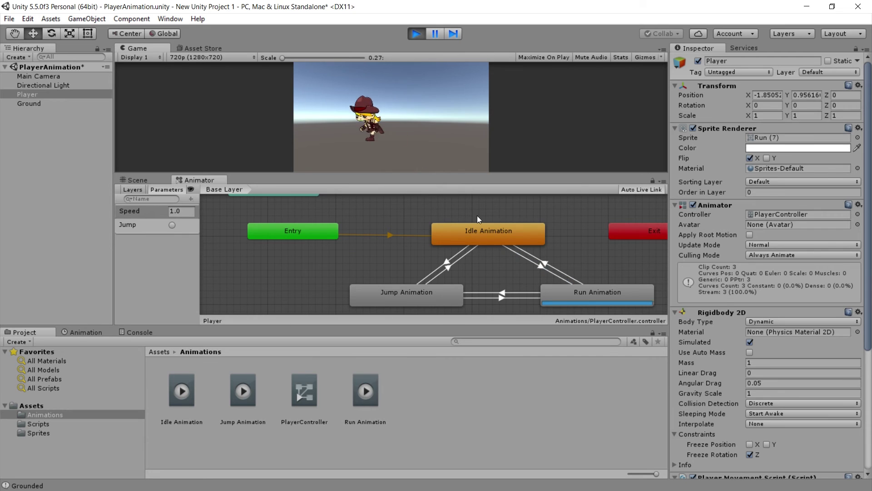
{"action": "key", "text": "Right"}
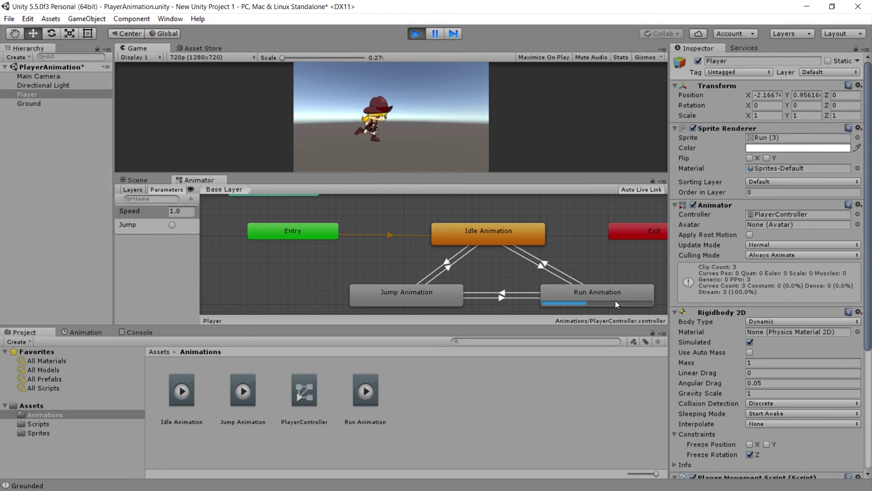
{"action": "key", "text": "Left"}
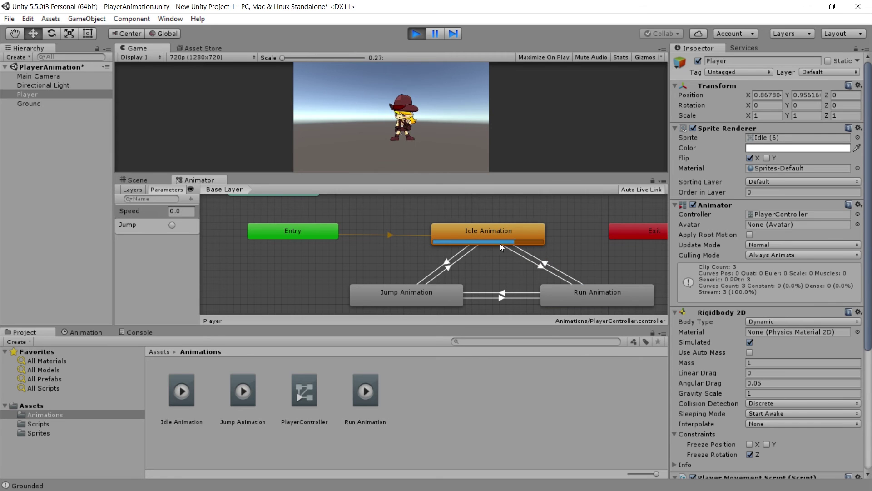
{"action": "key", "text": "Right"}
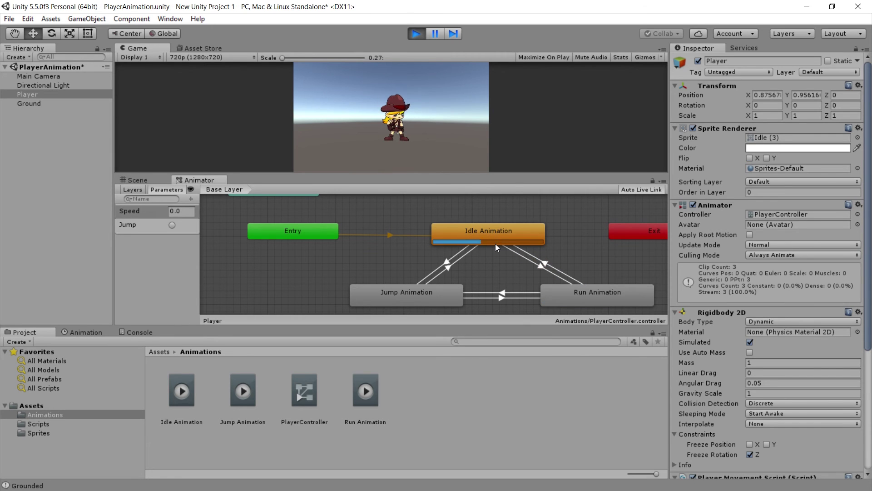
{"action": "key", "text": "space"}
- Run and jump again in both directions, enlarging the Game view, then stop play mode
{"action": "key", "text": "Left"}
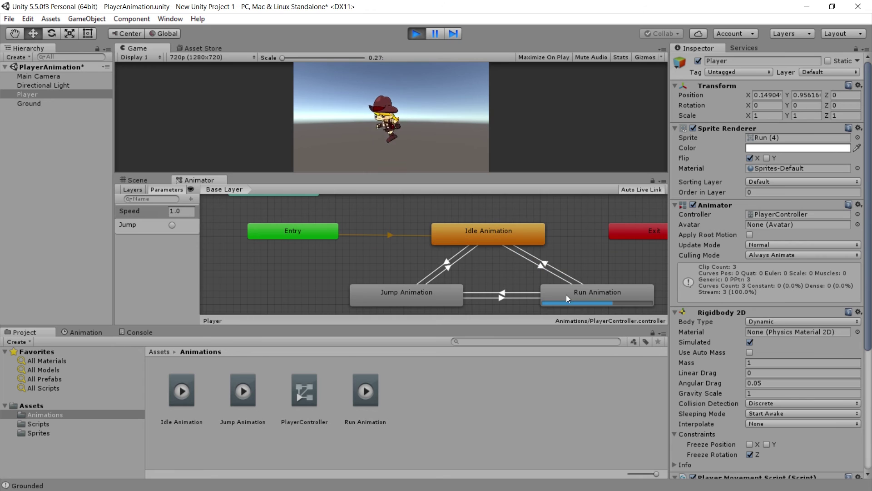
{"action": "key", "text": "Right"}
{"action": "key", "text": "space"}
{"action": "key", "text": "Left"}
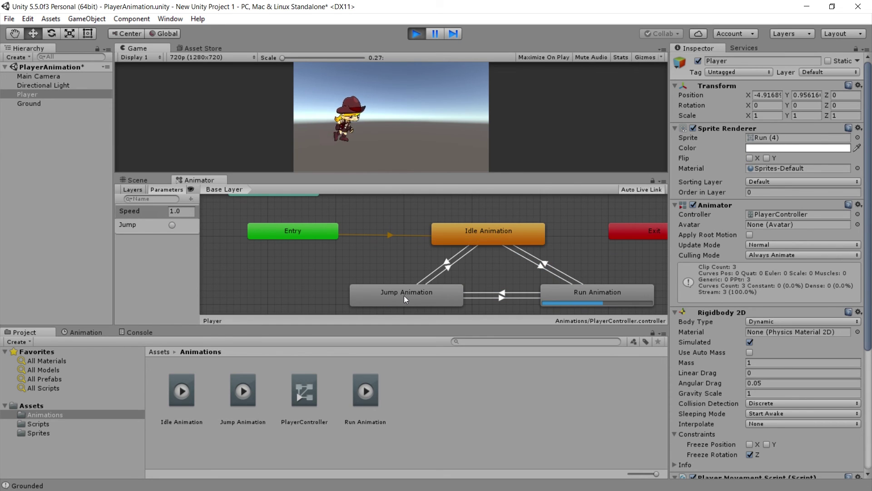
{"action": "left_click_drag", "start_coordinate": [425, 175], "coordinate": [431, 182]}
{"action": "key", "text": "Left"}
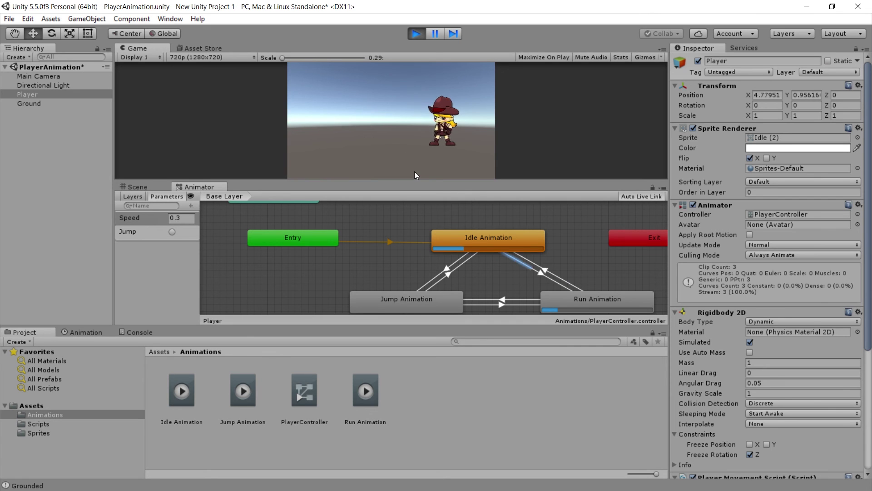
{"action": "key", "text": "space"}
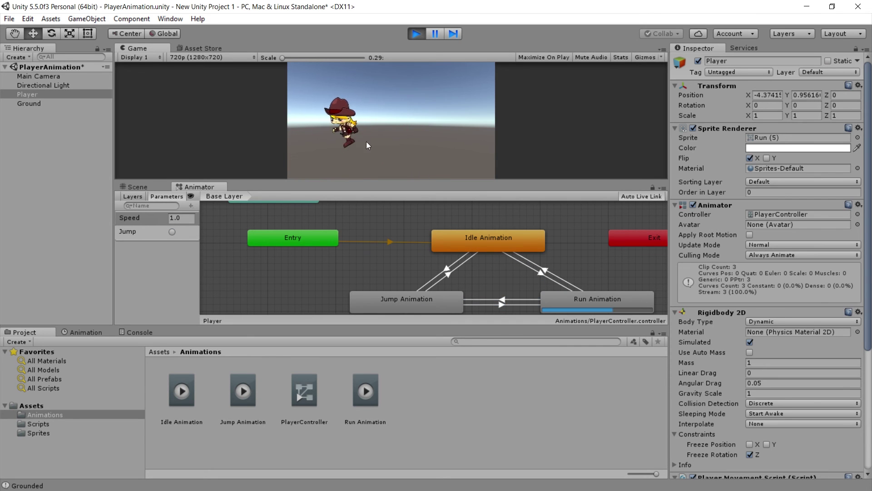
{"action": "left_click", "coordinate": [416, 34]}
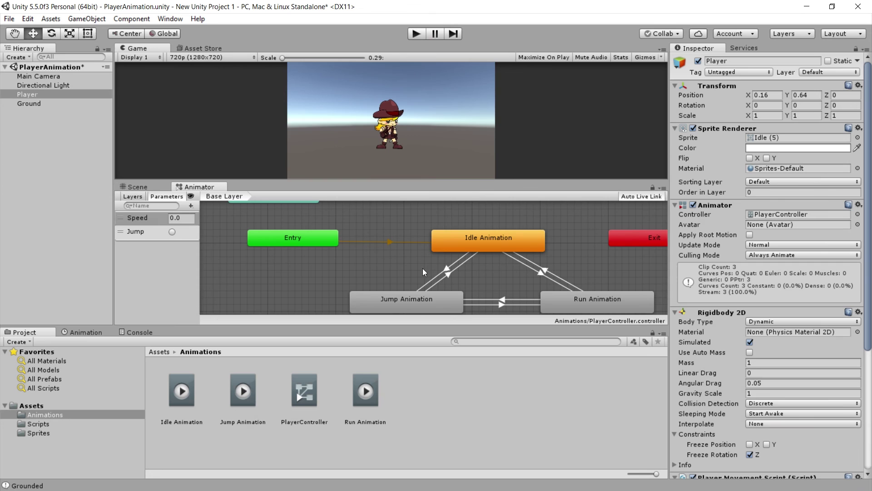
- Enlarge the Animator graph, inspect the Idle-to-Jump and Jump-to-Idle transitions, then restart play mode
{"action": "left_click_drag", "start_coordinate": [428, 185], "coordinate": [429, 159]}
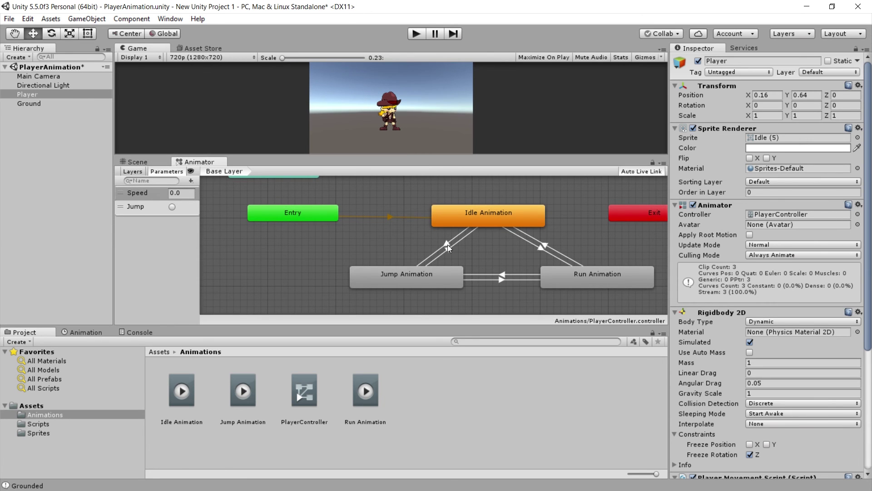
{"action": "left_click", "coordinate": [447, 245]}
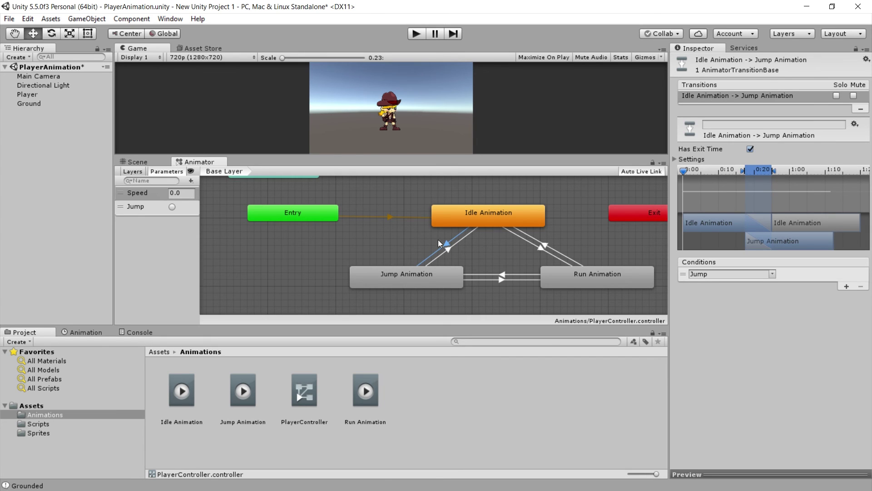
{"action": "left_click", "coordinate": [450, 250]}
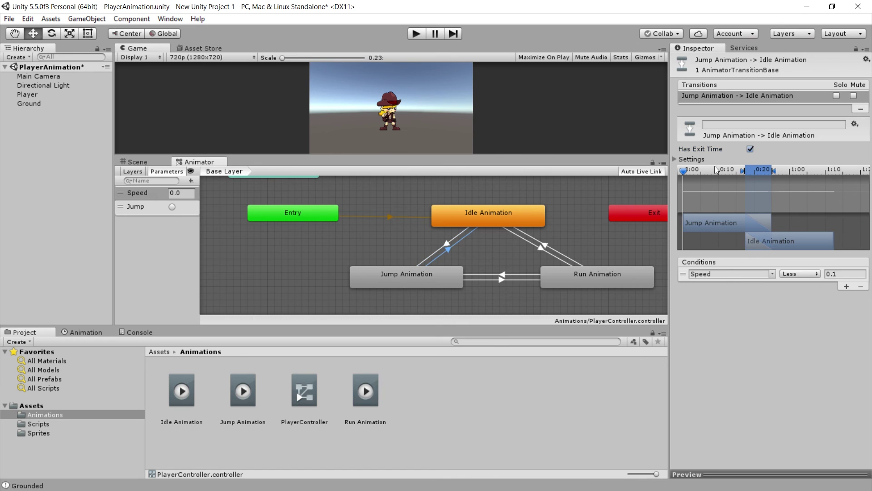
{"action": "left_click", "coordinate": [415, 35]}
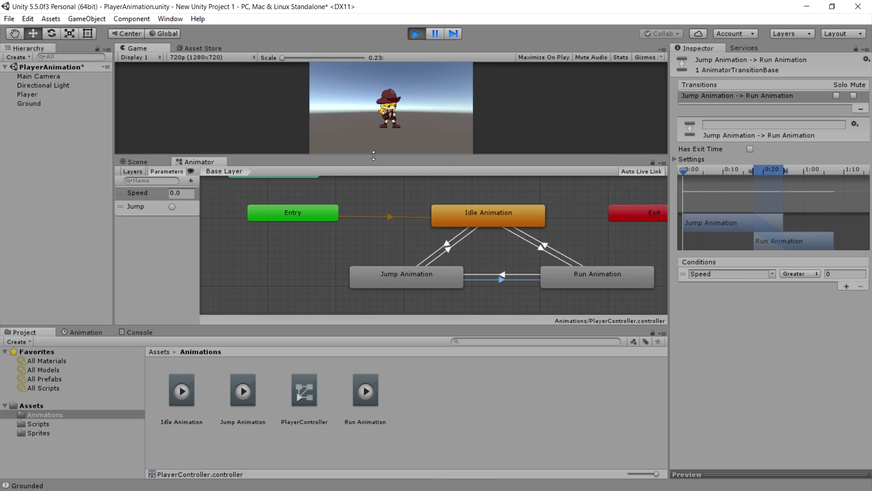
- Enlarge the Game view, run the character right then left, and shrink it to show the Animator
{"action": "left_click_drag", "start_coordinate": [374, 157], "coordinate": [374, 233]}
{"action": "key", "text": "Right"}
{"action": "key", "text": "Left"}
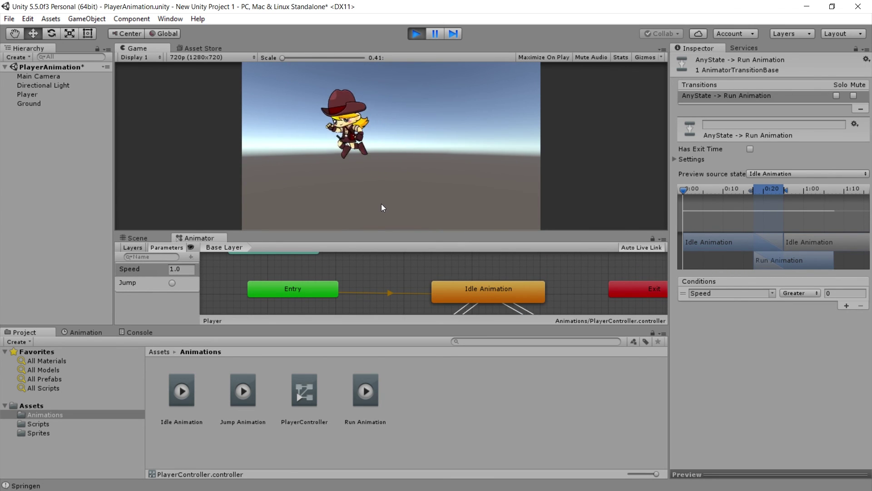
{"action": "left_click_drag", "start_coordinate": [382, 233], "coordinate": [411, 171]}
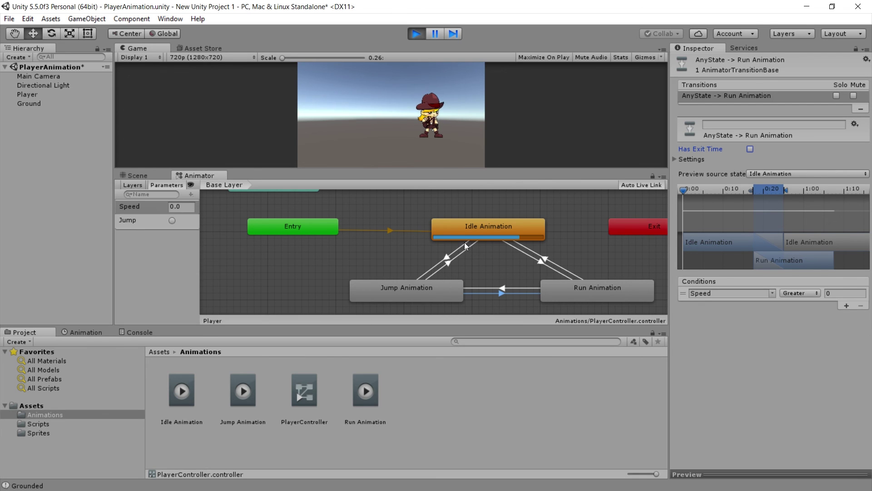
- Check exit time and conditions on Idle-to-Jump, Run-to-Jump, Jump-to-Idle and Jump-to-Run transitions
{"action": "left_click", "coordinate": [443, 257]}
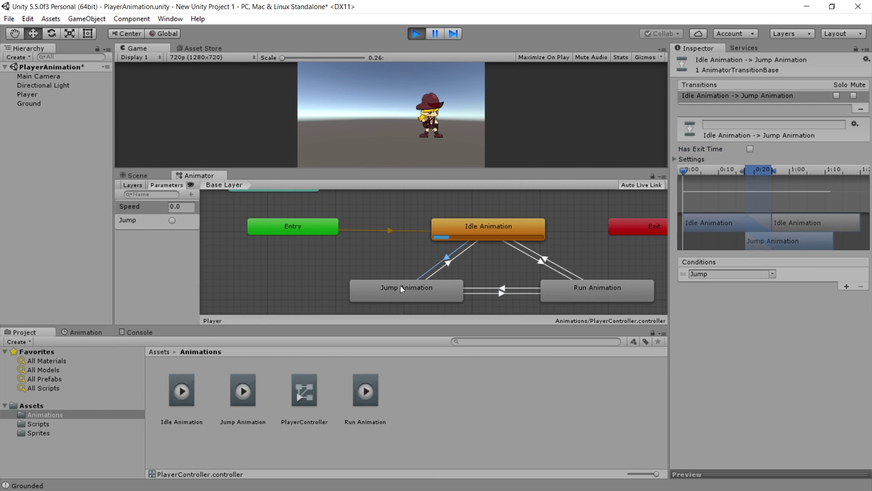
{"action": "left_click", "coordinate": [591, 295]}
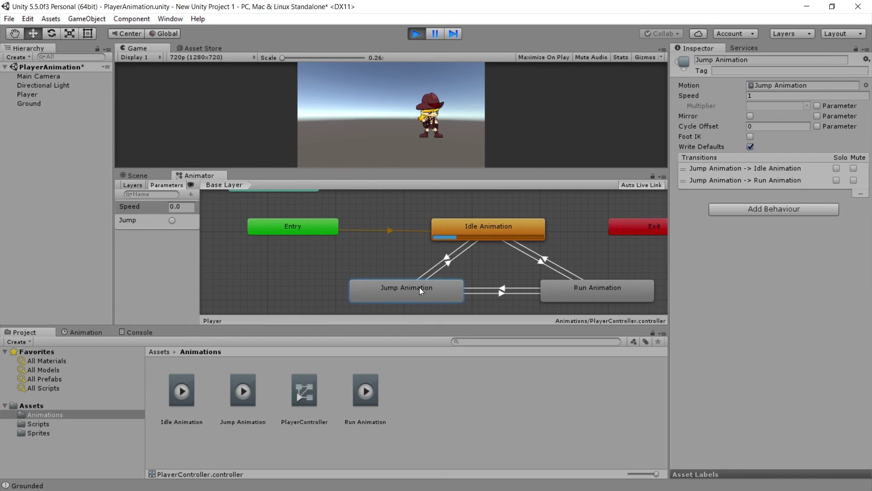
{"action": "left_click", "coordinate": [481, 288]}
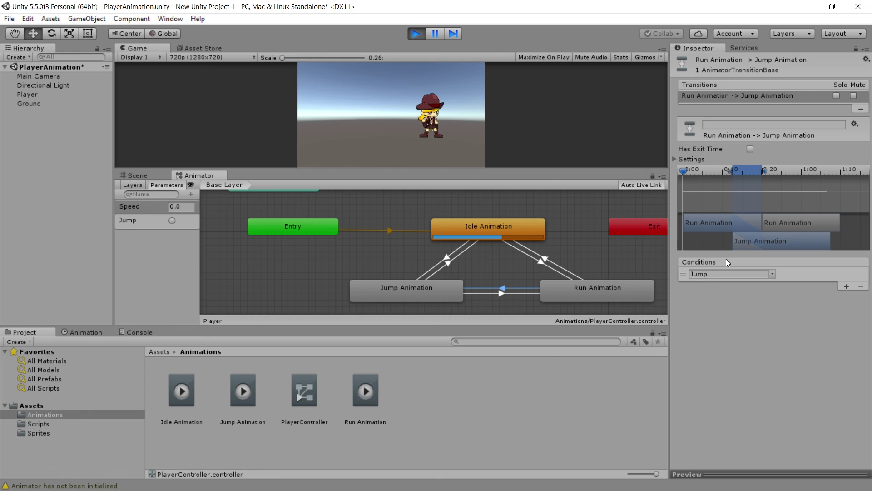
{"action": "left_click", "coordinate": [406, 286]}
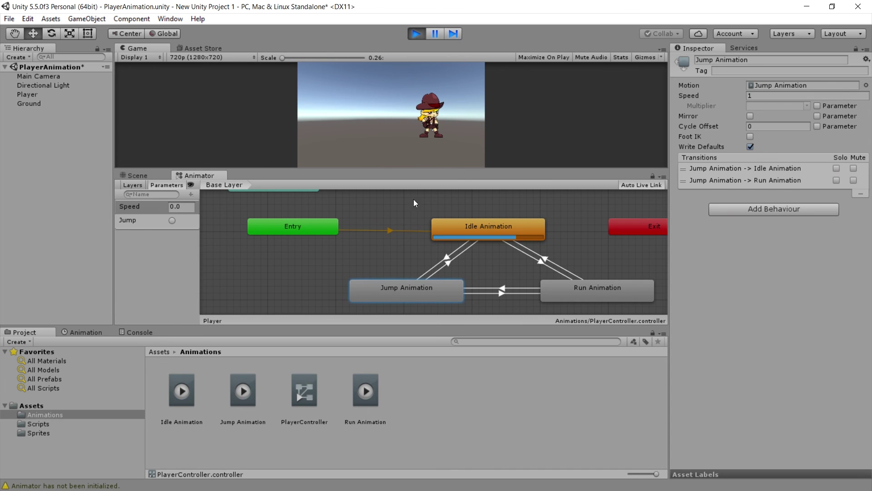
{"action": "left_click", "coordinate": [449, 263]}
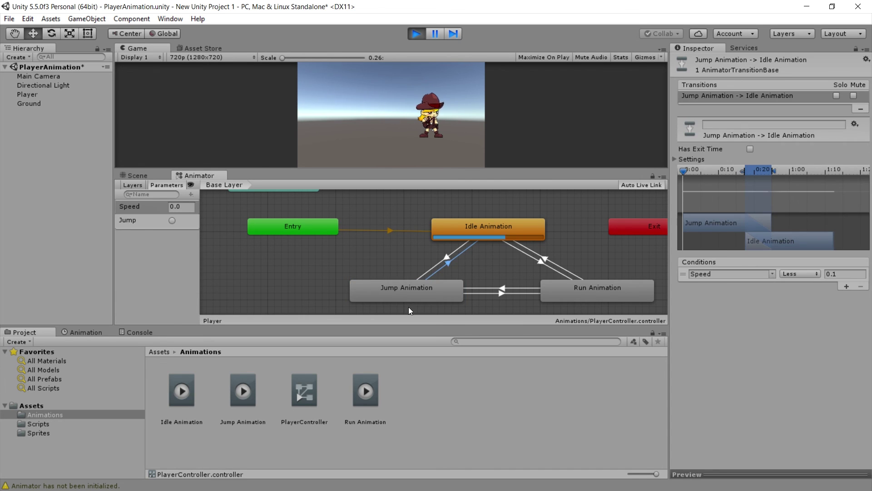
{"action": "left_click", "coordinate": [504, 294]}
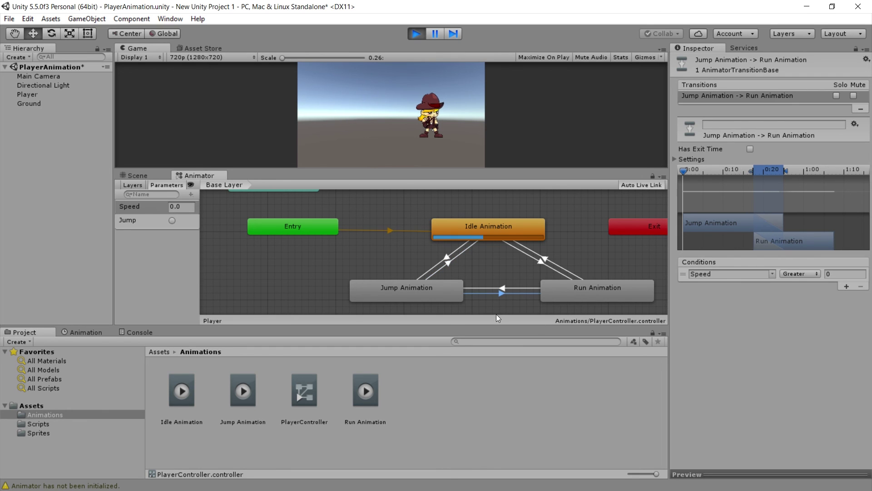